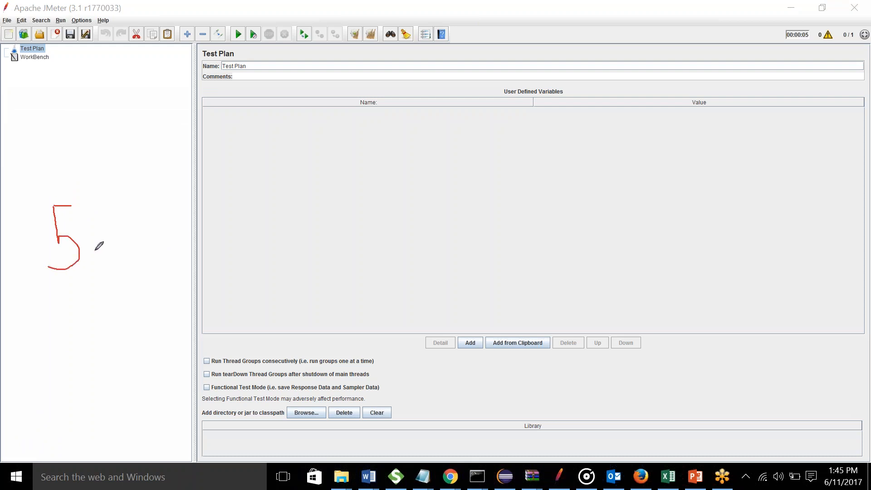
mouse_move(119, 238)
left_mouse_down()
mouse_move(181, 240)
mouse_move(172, 250)
left_mouse_up()
mouse_move(247, 201)
left_mouse_down()
mouse_move(247, 248)
mouse_move(261, 225)
mouse_move(262, 242)
left_mouse_up()
mouse_move(252, 226)
left_mouse_down()
mouse_move(286, 227)
mouse_move(287, 245)
mouse_move(301, 235)
mouse_move(300, 245)
mouse_move(309, 230)
mouse_move(319, 264)
left_mouse_up()
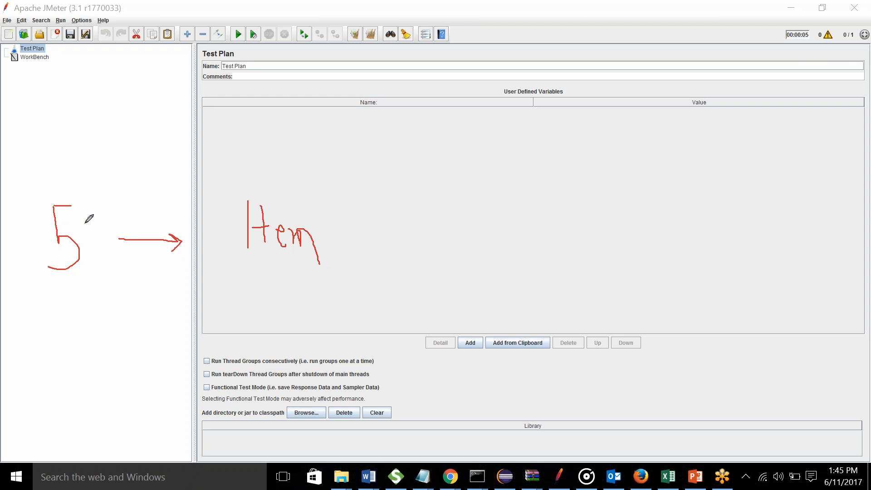
mouse_move(85, 222)
left_mouse_down()
mouse_move(119, 187)
mouse_move(119, 209)
left_mouse_up()
mouse_move(169, 148)
left_mouse_down()
mouse_move(169, 176)
mouse_move(161, 148)
mouse_move(176, 180)
mouse_move(182, 153)
left_mouse_up()
mouse_move(56, 140)
left_mouse_down()
mouse_move(65, 167)
mouse_move(46, 126)
mouse_move(65, 182)
mouse_move(74, 132)
left_mouse_up()
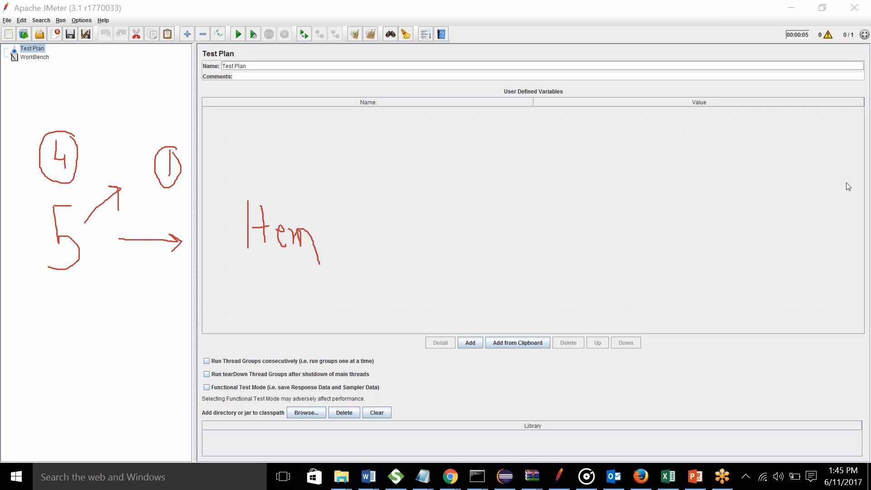
left_click(832, 268)
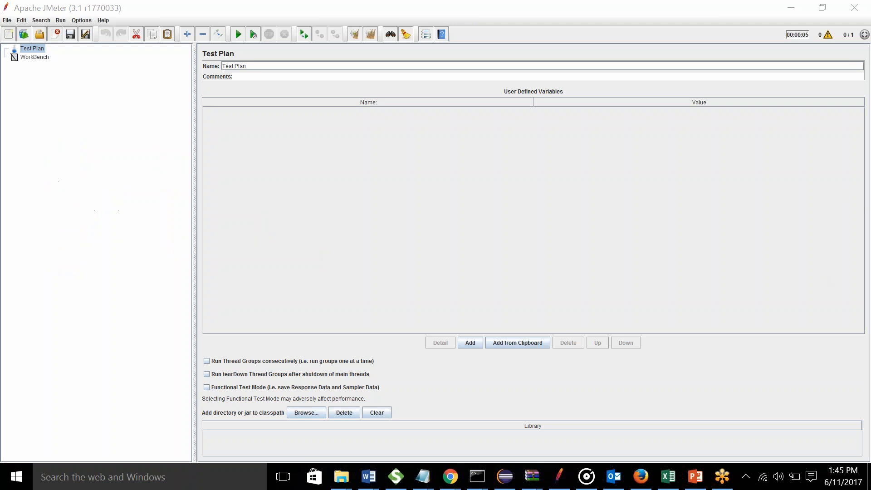
mouse_move(60, 181)
left_mouse_down()
mouse_move(62, 207)
mouse_move(83, 186)
mouse_move(74, 213)
left_mouse_up()
mouse_move(55, 236)
left_mouse_down()
mouse_move(74, 240)
mouse_move(74, 250)
mouse_move(47, 262)
mouse_move(86, 259)
mouse_move(82, 268)
left_mouse_up()
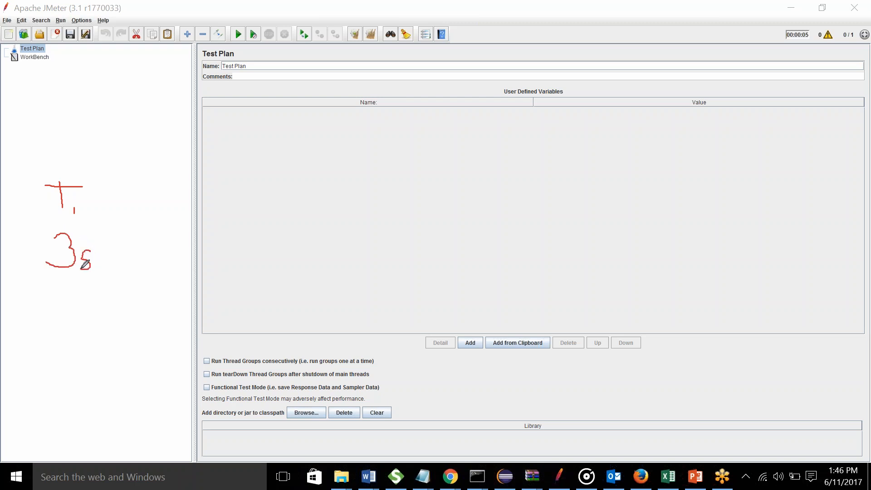
mouse_move(111, 239)
left_mouse_down()
mouse_move(82, 223)
mouse_move(28, 257)
mouse_move(100, 284)
mouse_move(112, 240)
left_mouse_up()
mouse_move(63, 326)
left_mouse_down()
mouse_move(63, 358)
mouse_move(90, 324)
left_mouse_up()
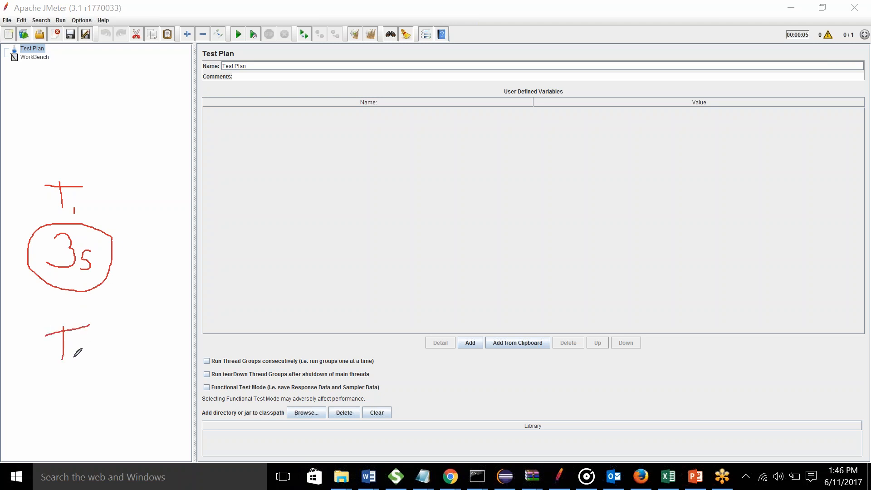
left_click_drag(73, 359, 86, 371)
left_click(826, 274)
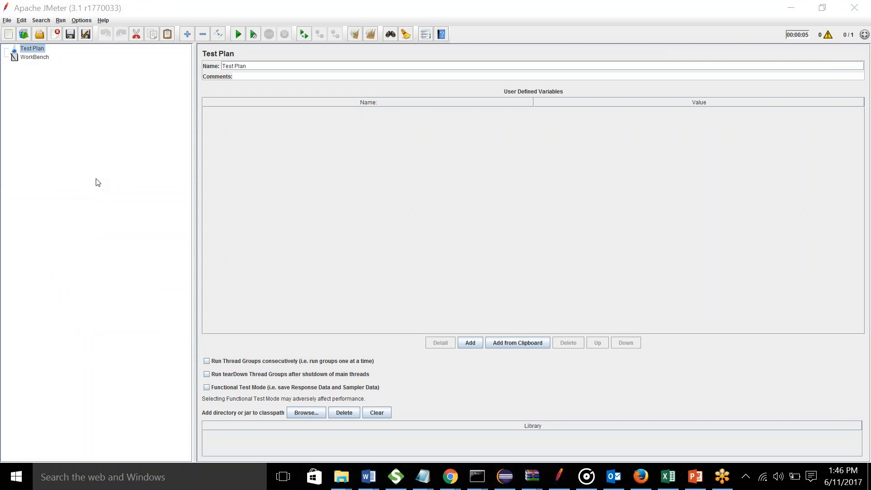
Step: Add an HTTP(S) Test Script Recorder to the WorkBench
left_click(34, 57)
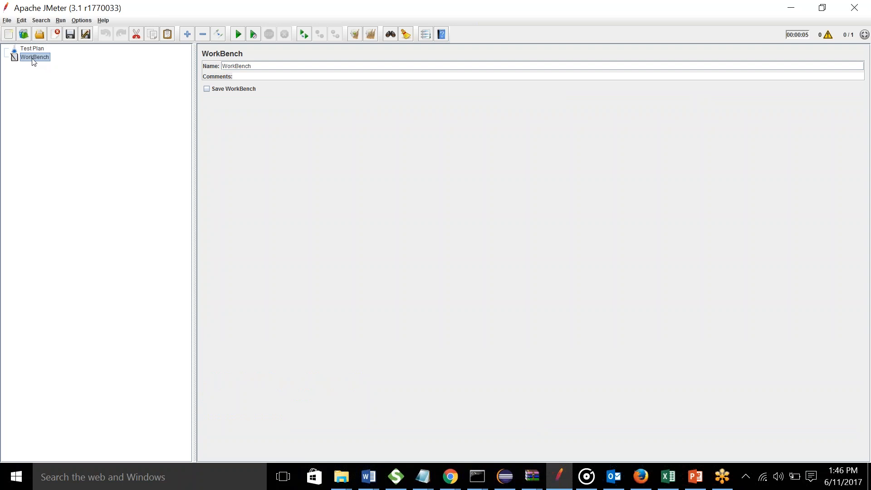
right_click(32, 59)
mouse_move(82, 64)
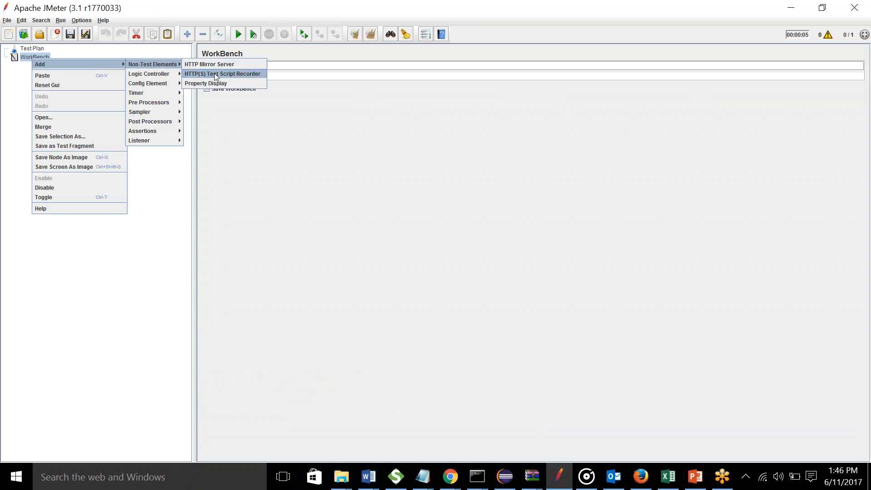
left_click(214, 73)
Step: Set the recorder's port to 7070 and its target controller to WorkBench > HTTP(S) Test Script Recorder
left_click_drag(235, 96, 205, 96)
key("BackSpace")
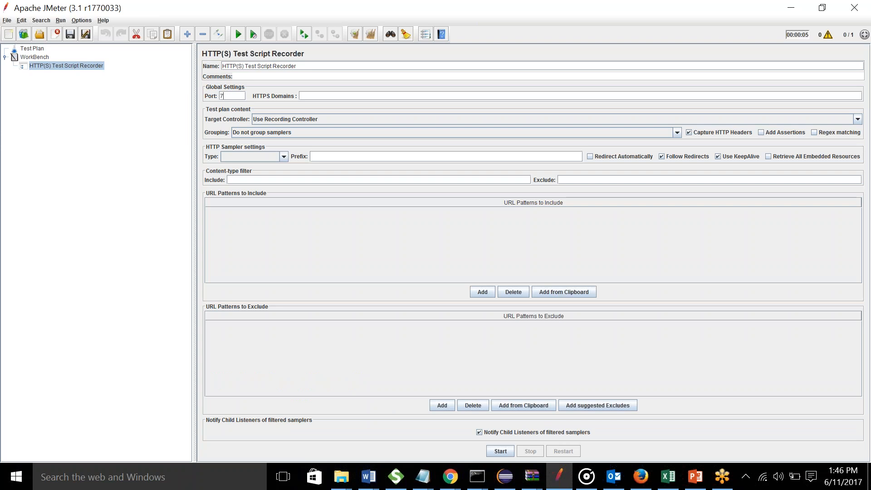
type("7070")
left_click(500, 451)
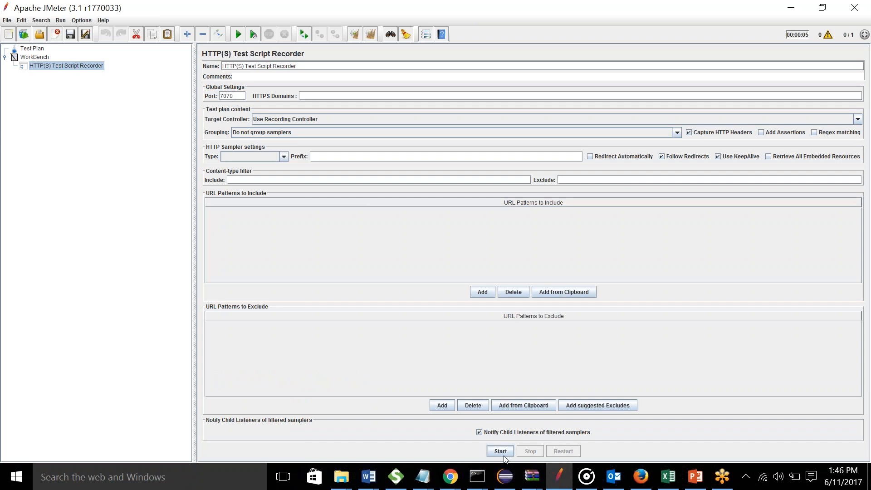
left_click(315, 119)
left_click(327, 138)
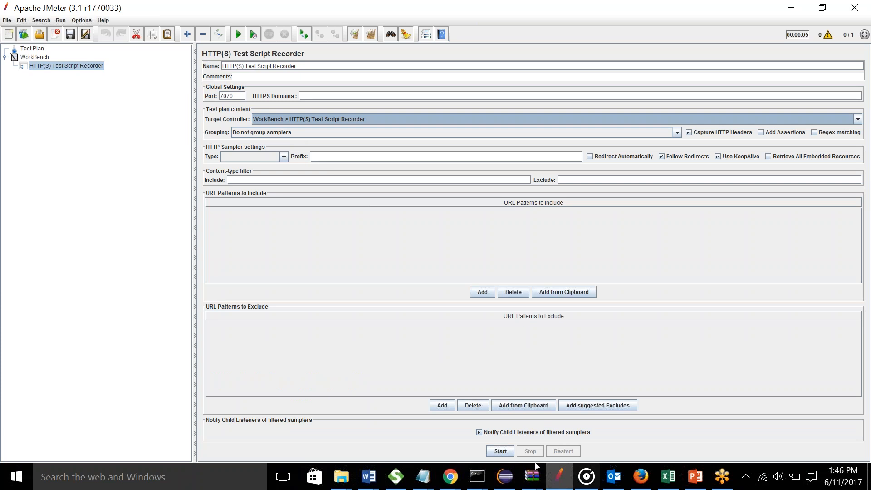
Step: Start the script recorder, then switch to Firefox, close the convertunits.com tab and reload newtours.demoaut.com
left_click(499, 451)
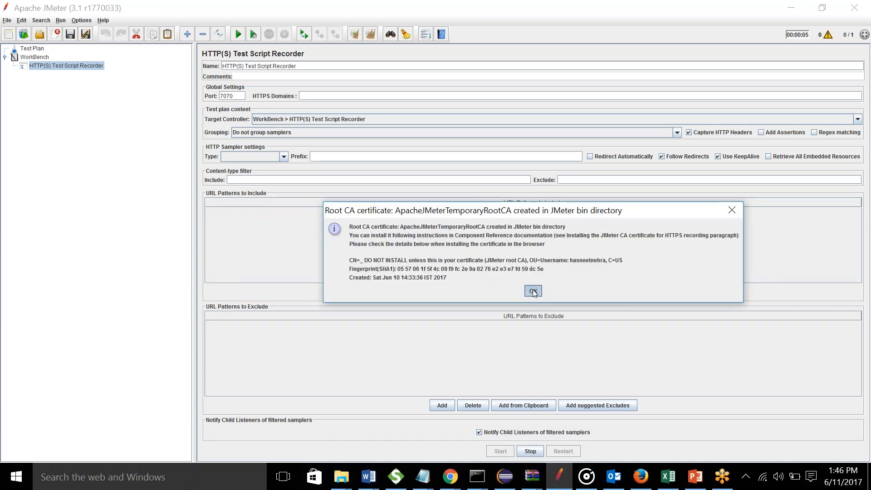
left_click(532, 289)
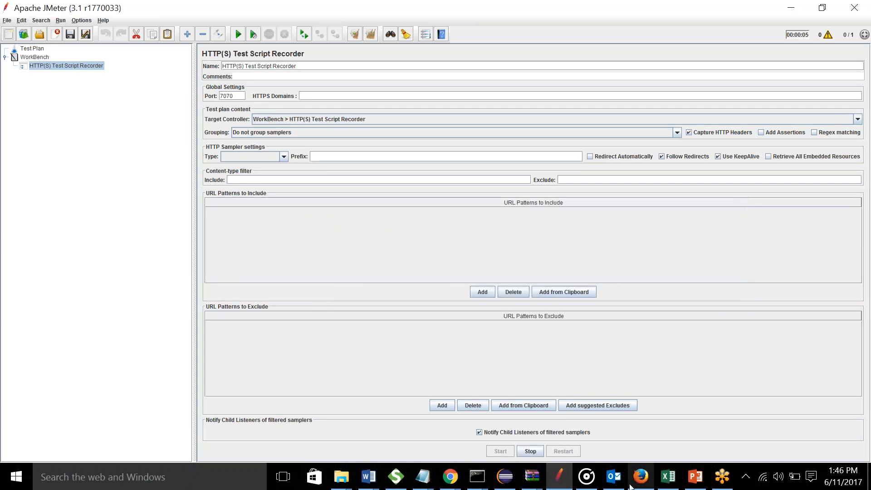
left_click(641, 476)
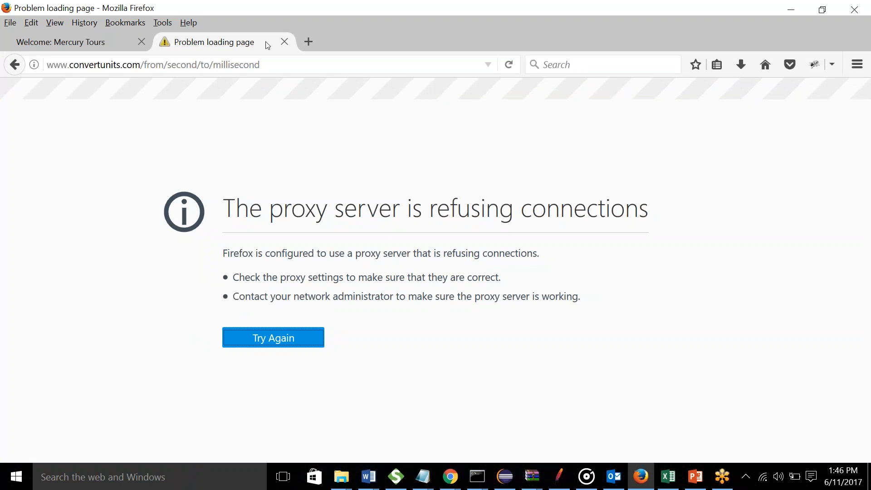
left_click(285, 42)
left_click(187, 60)
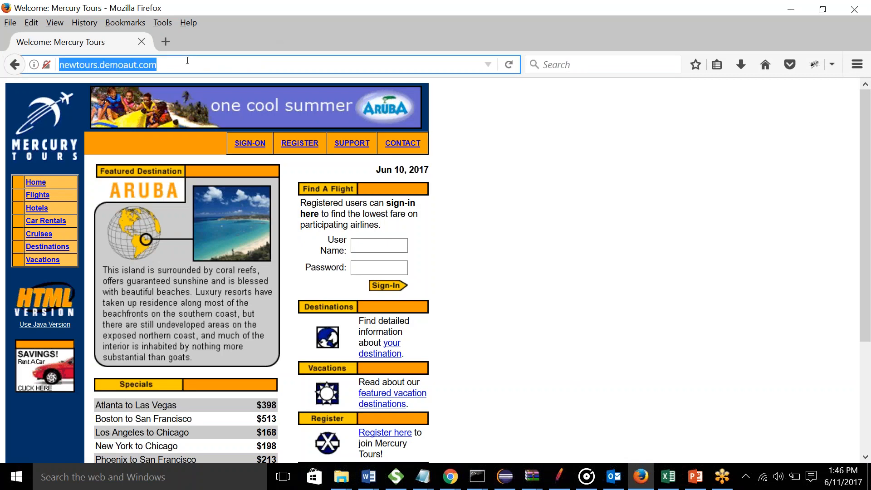
key("Return")
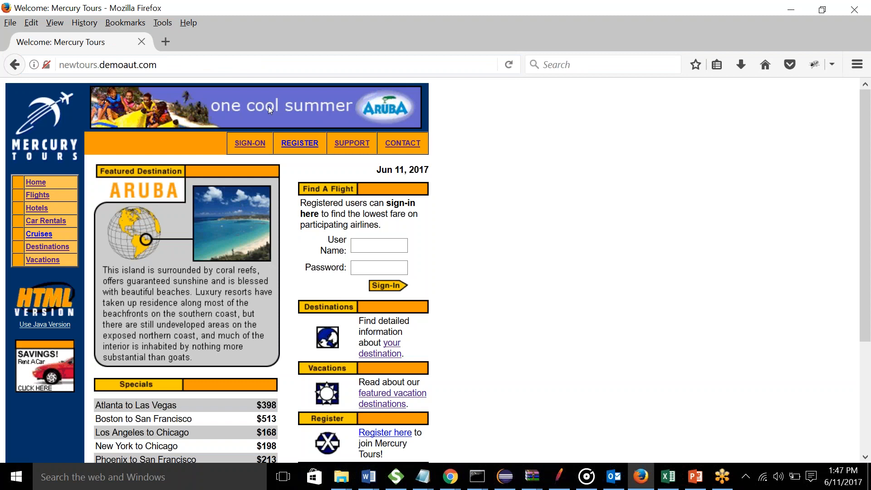
Step: Switch back to JMeter, expand the requests captured under the script recorder and stop the recording
key("alt+Tab")
left_click(14, 66)
key("alt+Tab")
key("alt+Tab")
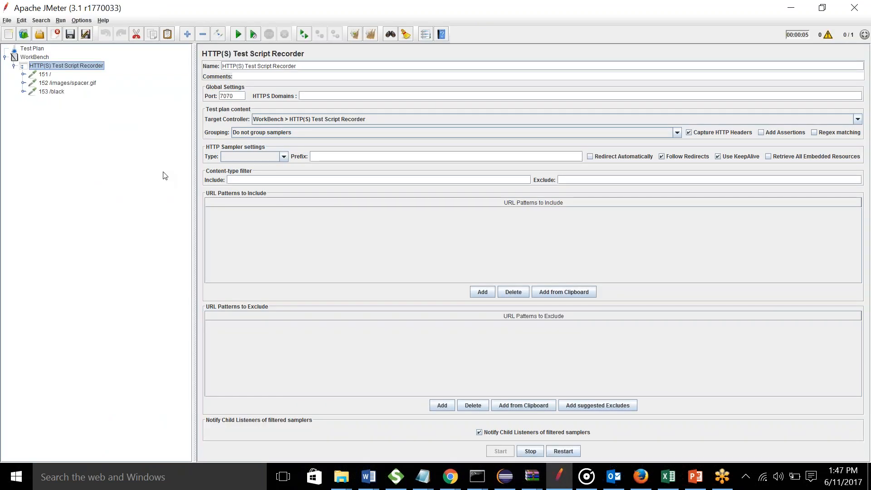
left_click(530, 450)
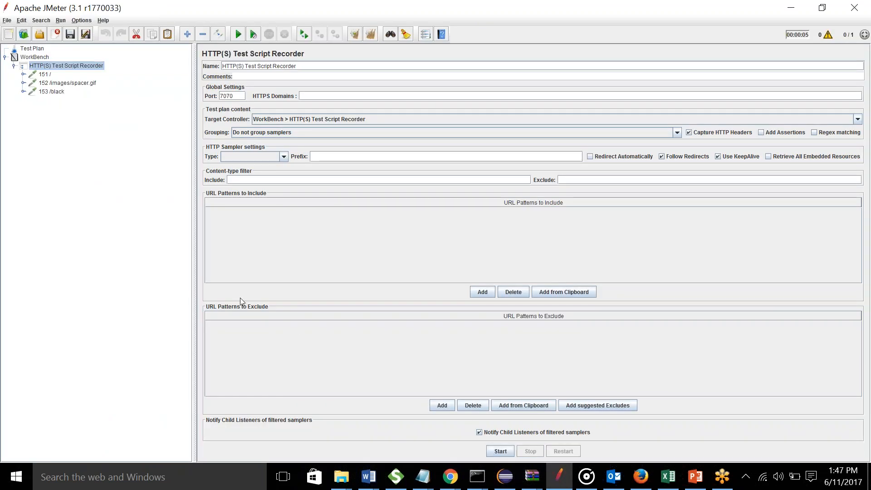
Step: Copy the recorded request "151 /" from the script recorder
left_click(45, 75)
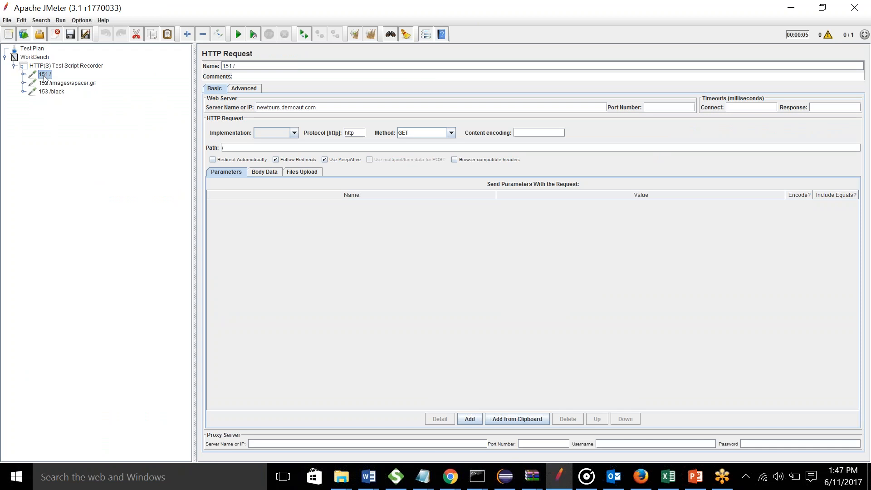
right_click(45, 78)
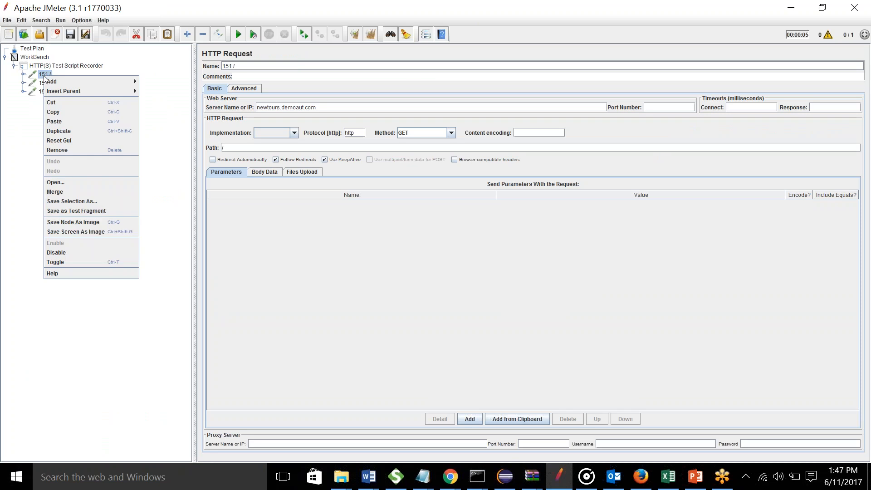
left_click(56, 111)
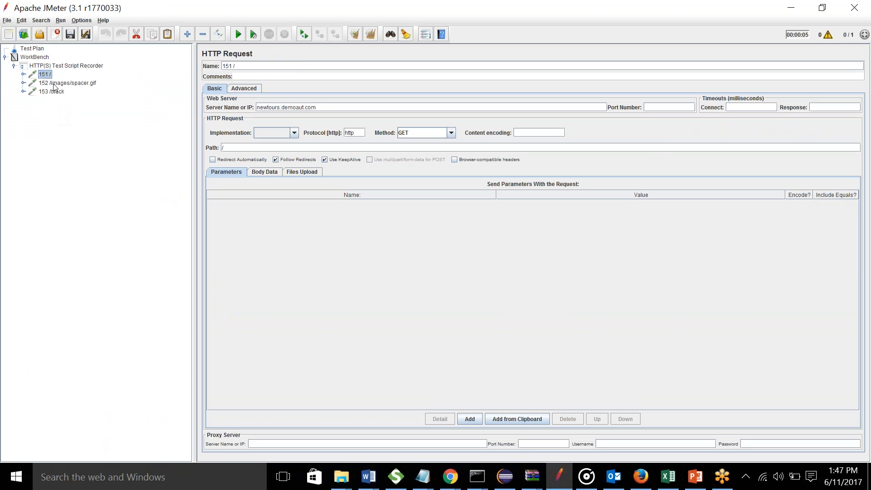
Step: Add a standard Thread Group to the Test Plan
left_click(32, 49)
right_click(36, 49)
mouse_move(83, 54)
mouse_move(154, 54)
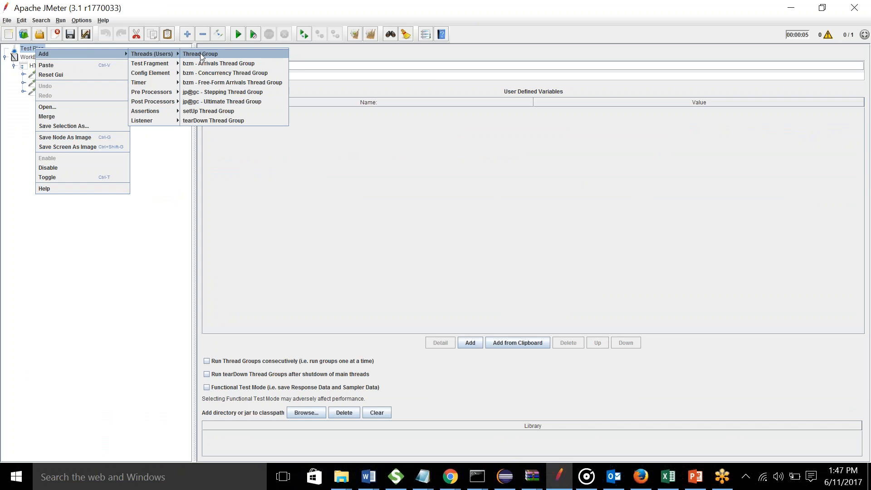
left_click(197, 56)
Step: Paste the copied request into the Thread Group, expand it and open its HTTP Request settings
right_click(40, 55)
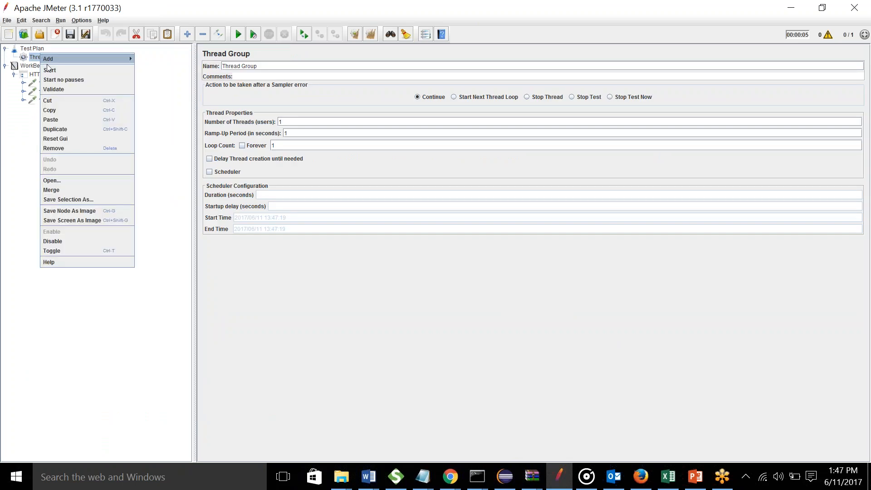
left_click(58, 121)
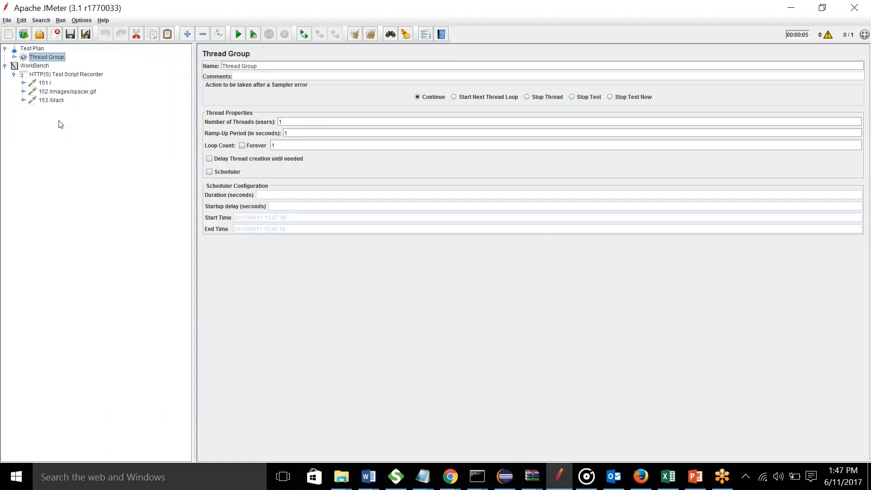
left_click(14, 56)
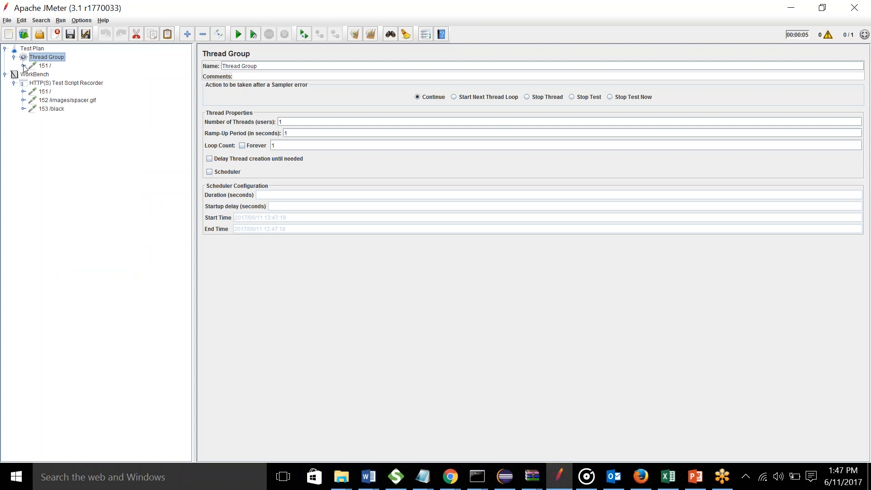
left_click(23, 65)
left_click(45, 66)
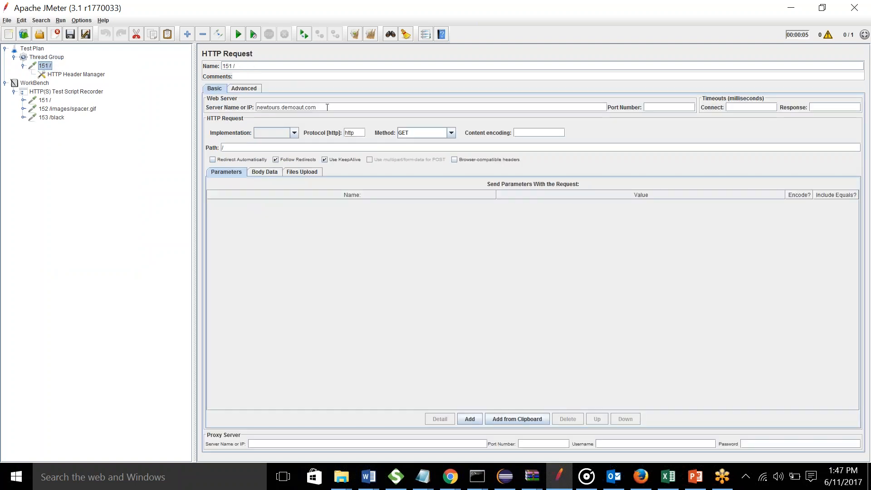
Step: Set the Thread Group's loop count to 5 and open the request's HTTP Header Manager
left_click(46, 57)
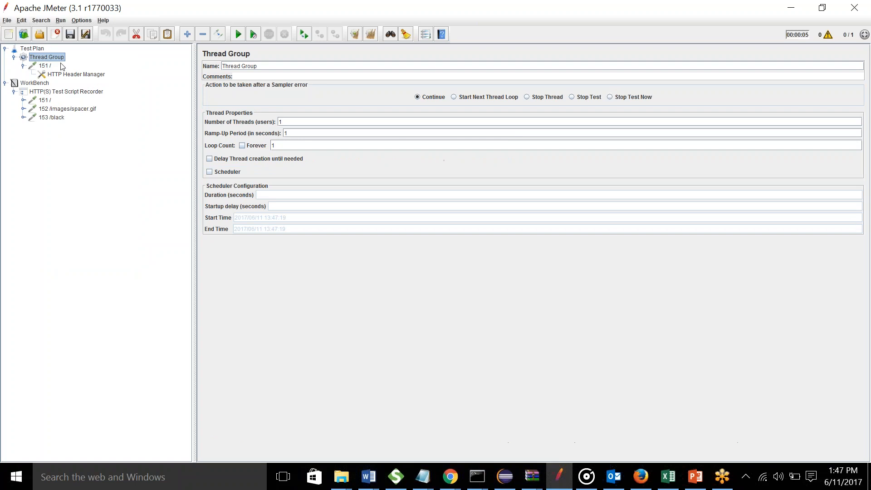
left_click(292, 146)
left_click(66, 75)
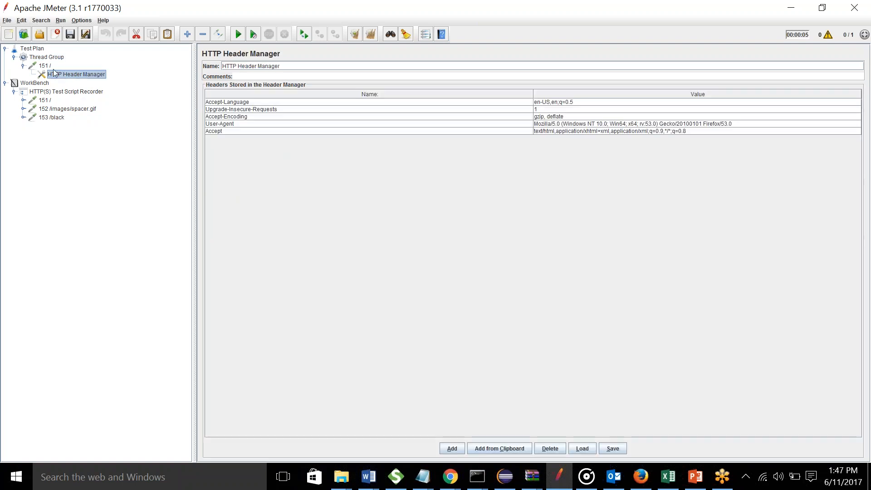
Step: Add a View Results in Table listener to the Thread Group's "151 /" request and run the test without saving the plan
right_click(42, 67)
mouse_move(89, 72)
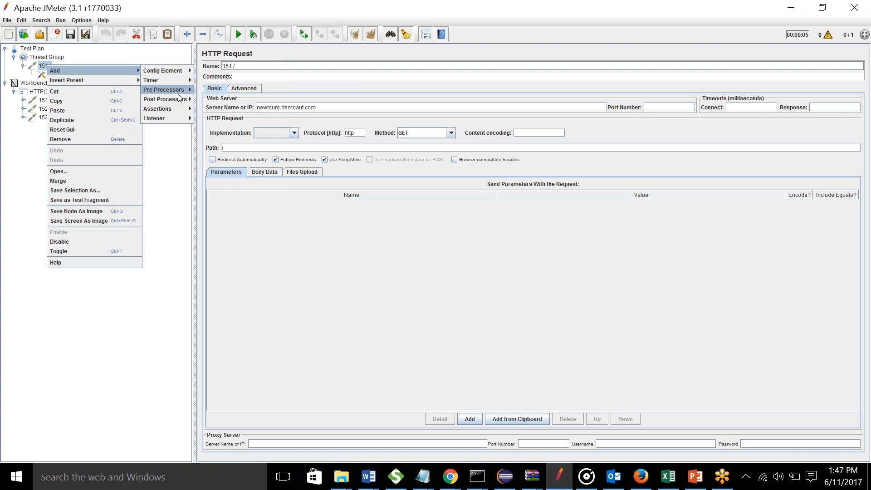
mouse_move(173, 118)
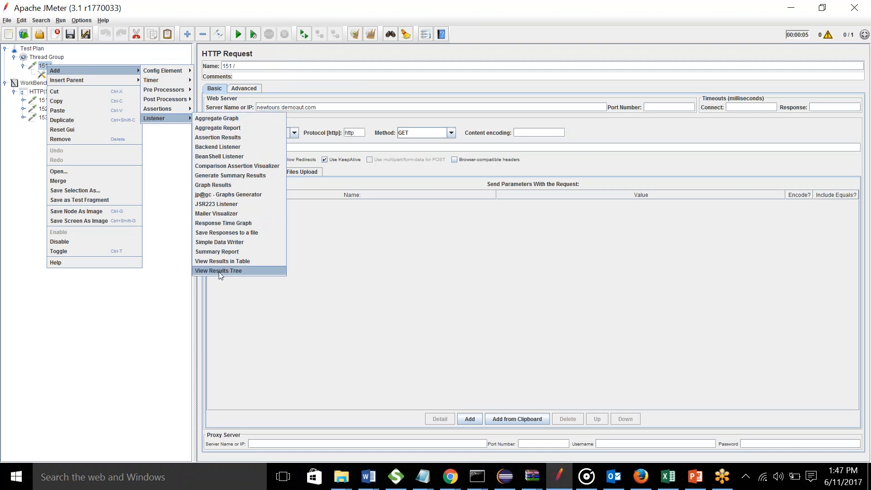
left_click(227, 262)
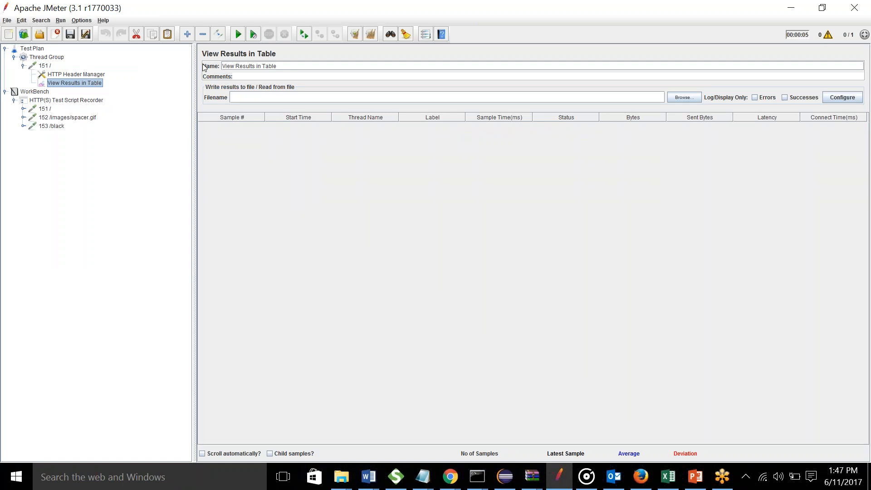
left_click(241, 39)
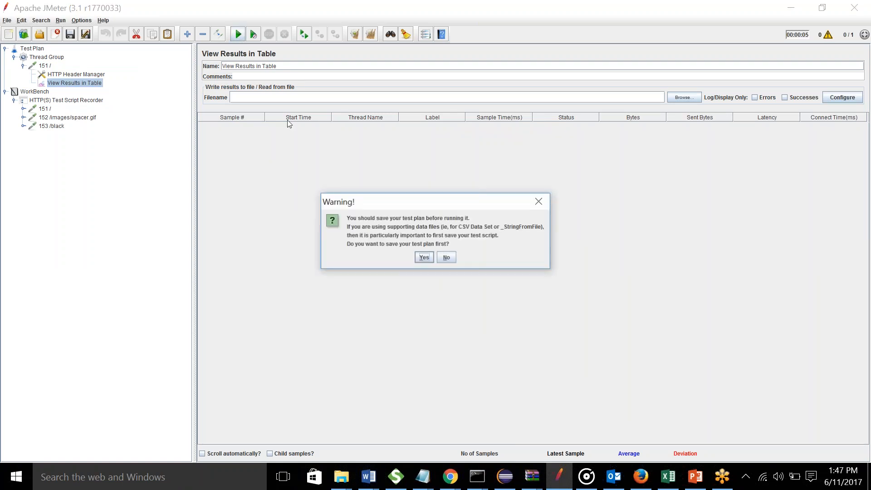
left_click(447, 261)
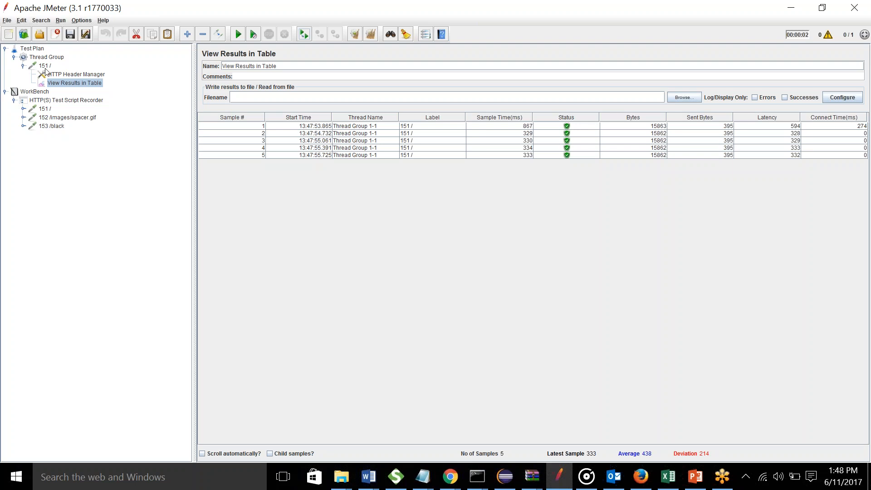
Step: Add a Constant Timer to the "151 /" request in the Thread Group
left_click(44, 66)
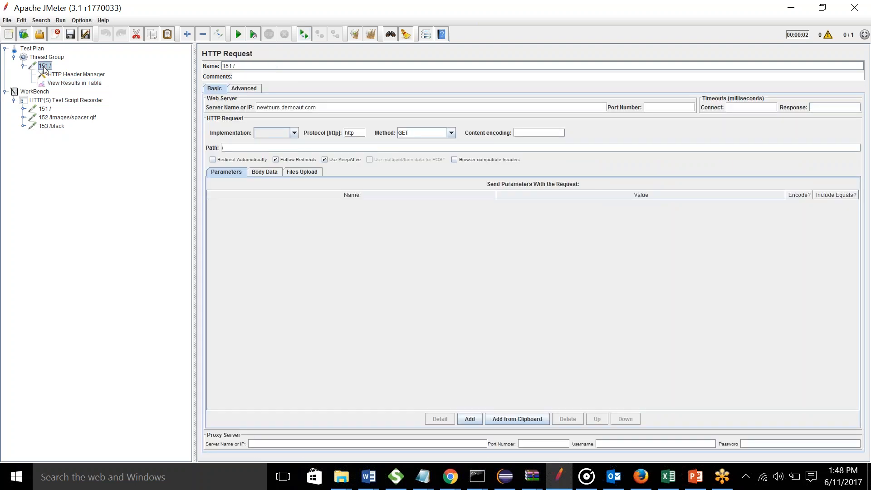
right_click(44, 67)
mouse_move(115, 72)
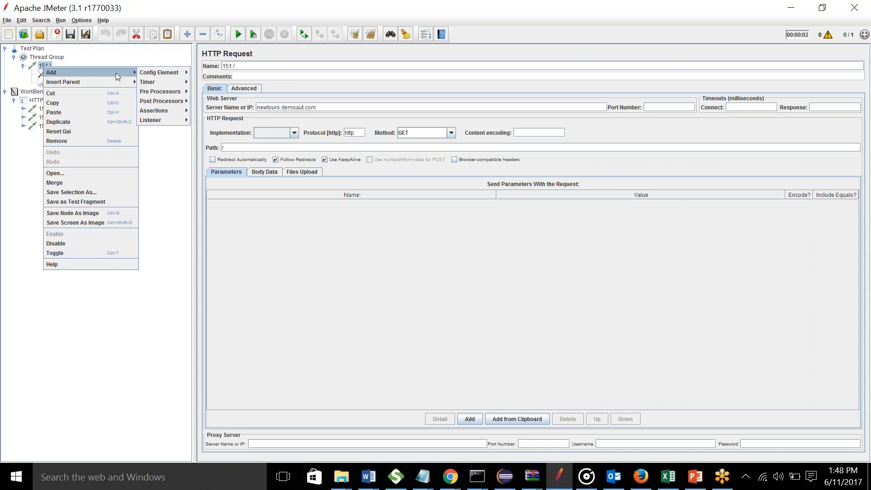
mouse_move(175, 84)
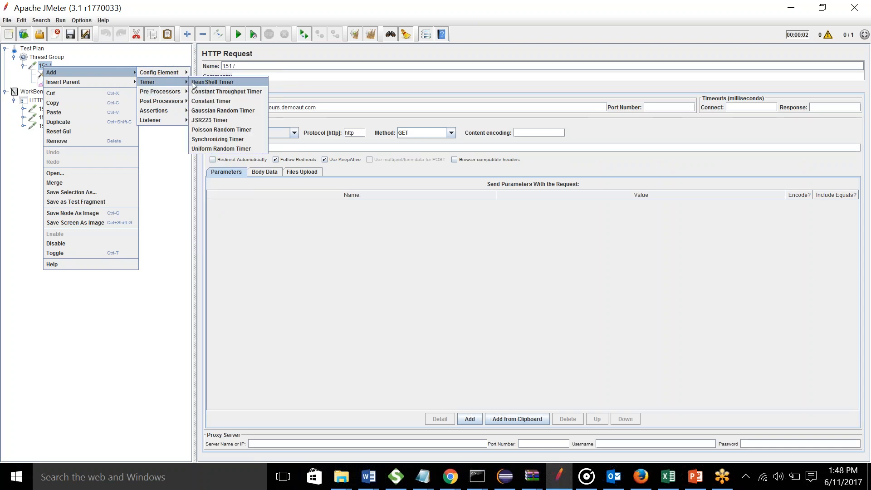
left_click(206, 102)
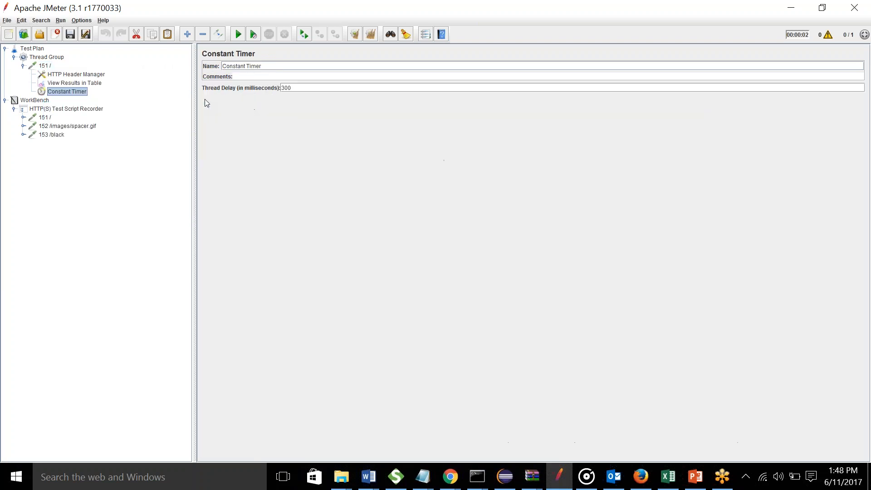
Step: Set the Constant Timer's thread delay to 2000 milliseconds
left_click(301, 87)
key("BackSpace")
key("BackSpace")
type("2000")
Step: Clear the old samples from View Results in Table and run the test with the Constant Timer, without saving the plan
left_click(68, 83)
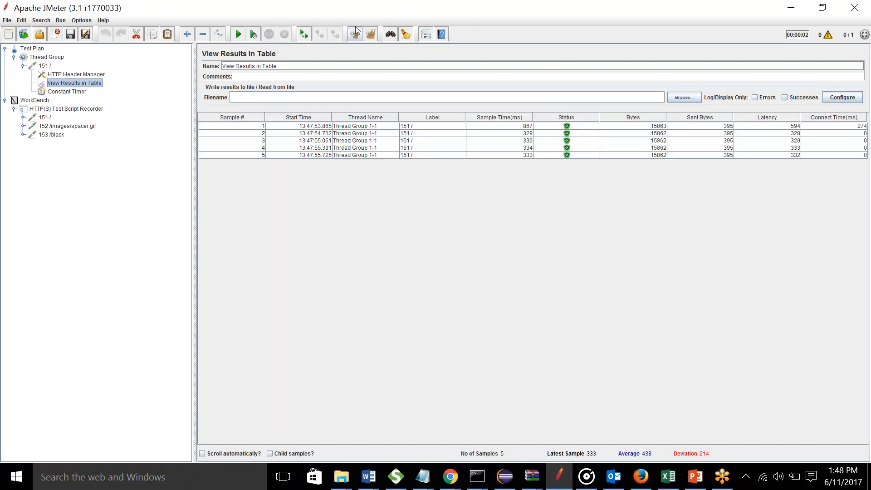
left_click(372, 36)
left_click(238, 34)
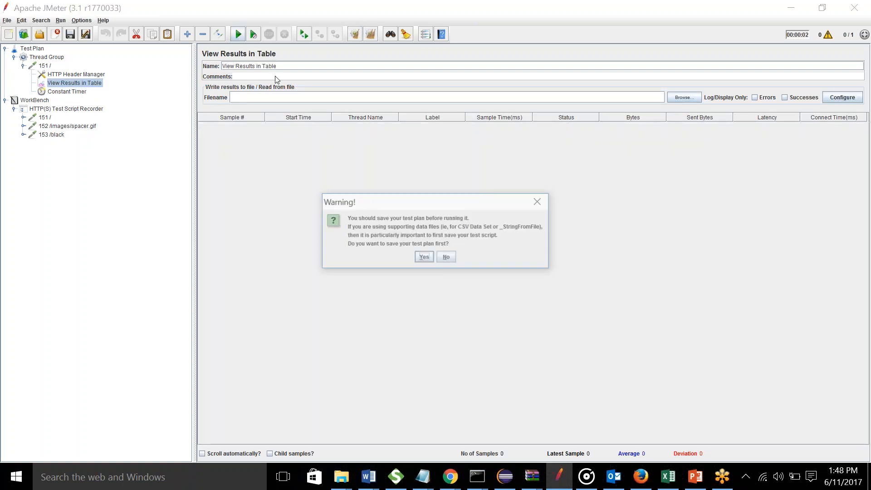
left_click(442, 259)
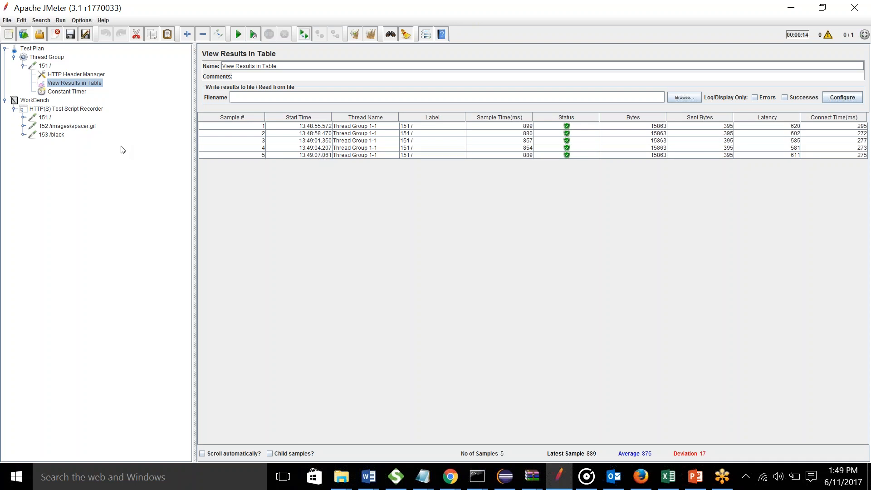
Step: Compare the Constant Timer's thread delay with the sample start times in View Results in Table
left_click(75, 92)
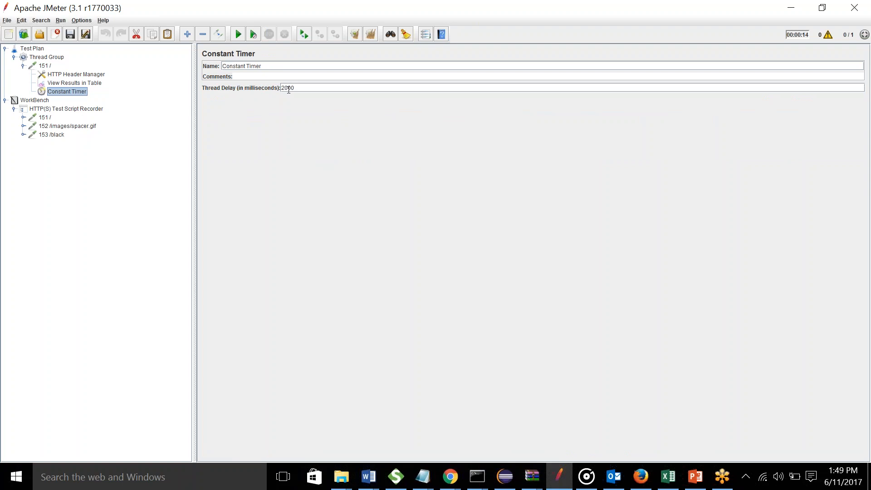
left_click(80, 85)
left_click(79, 75)
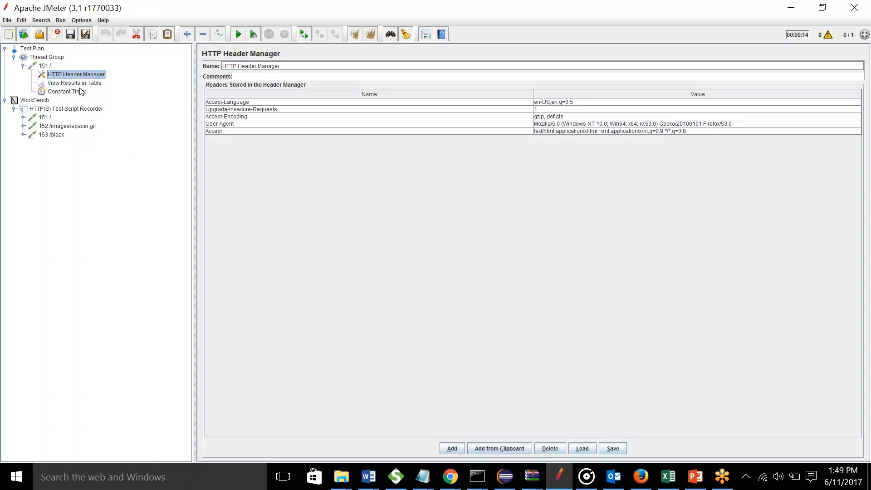
left_click(80, 85)
left_click(80, 92)
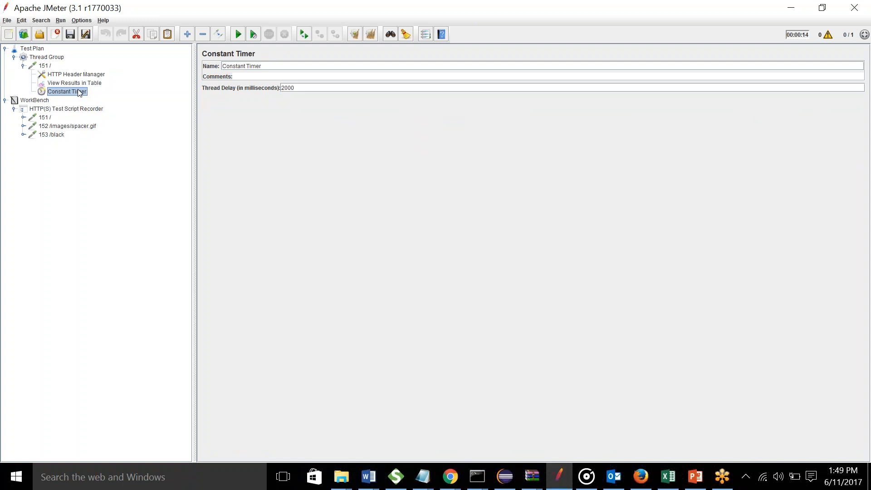
left_click(80, 84)
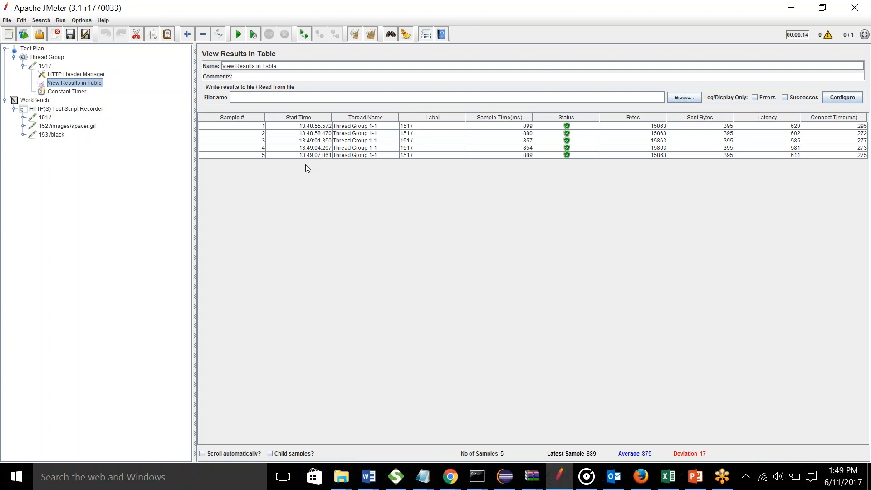
Step: Clear all recorded results and reopen the Constant Timer's settings
left_click(369, 34)
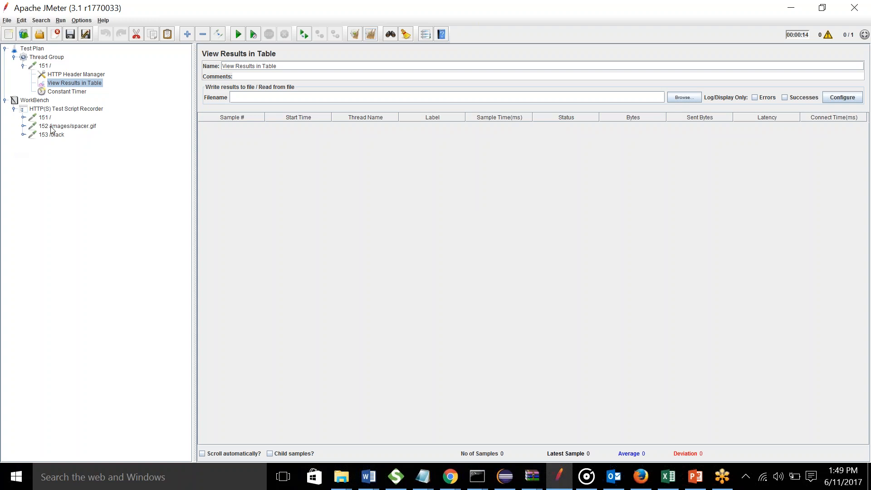
left_click(68, 93)
left_click(69, 83)
left_click(76, 75)
left_click(74, 84)
left_click(72, 92)
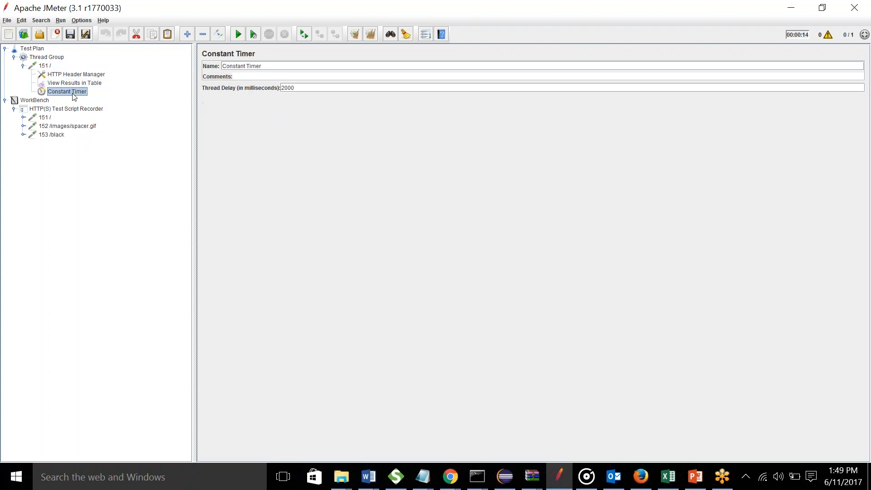
right_click(71, 93)
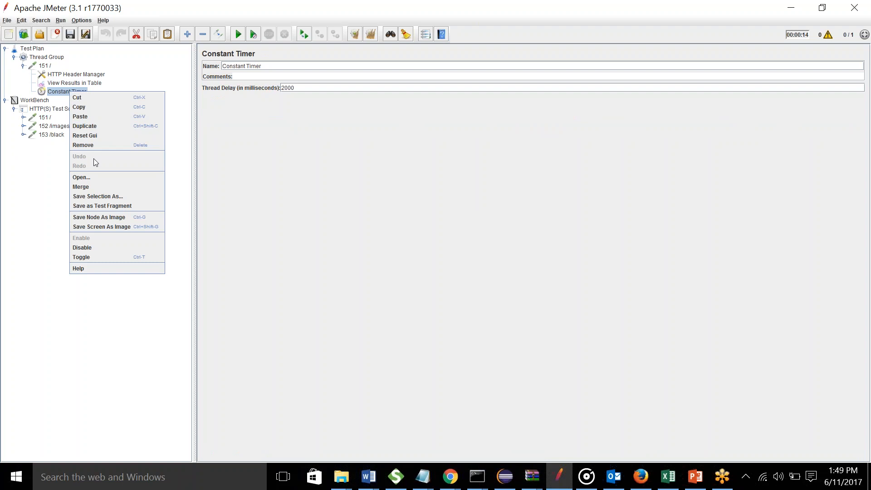
left_click(82, 145)
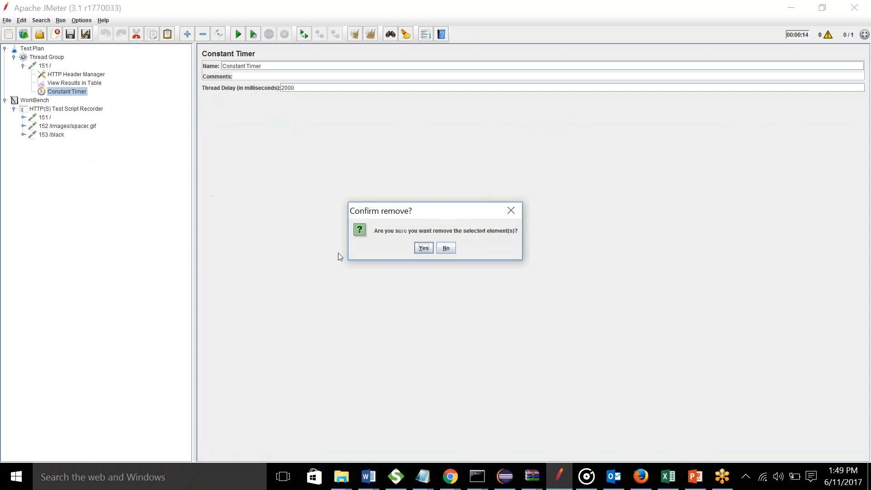
left_click(446, 248)
Step: Remove the Constant Timer from the "151 /" request and confirm the removal
right_click(70, 93)
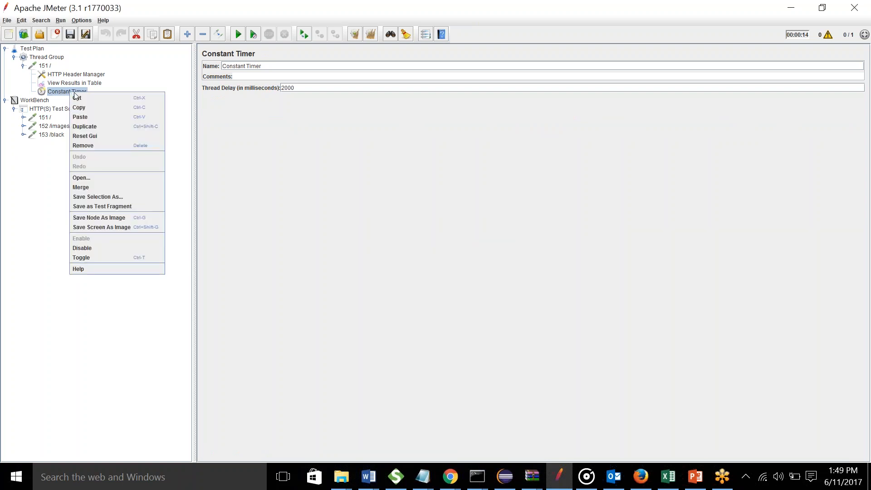
left_click(99, 146)
left_click(422, 248)
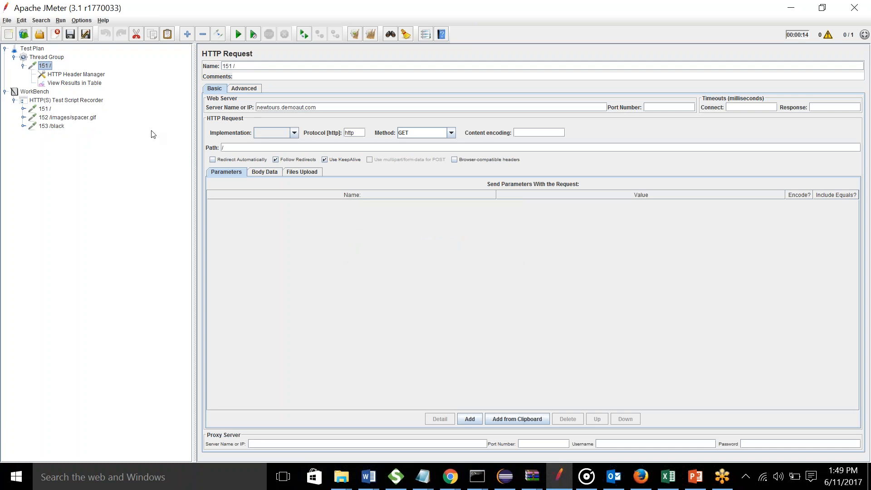
Step: Add a Gaussian Random Timer to the "151 /" request in the Thread Group
right_click(45, 67)
mouse_move(131, 71)
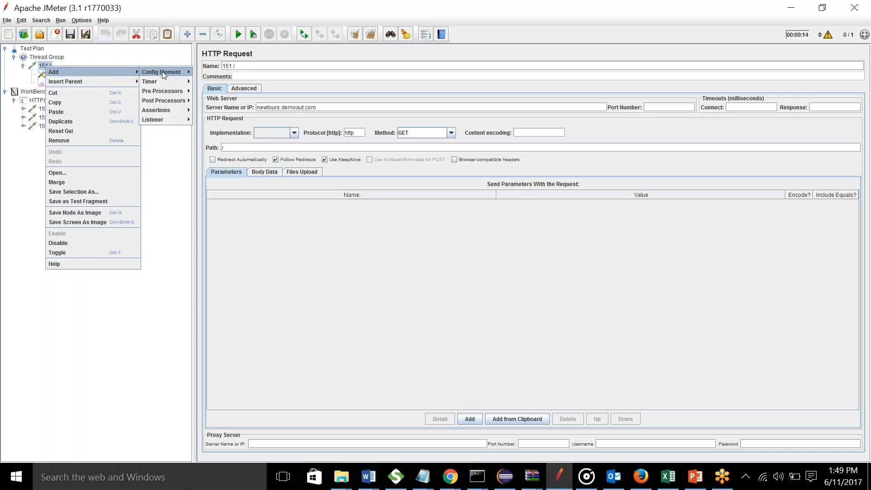
mouse_move(177, 84)
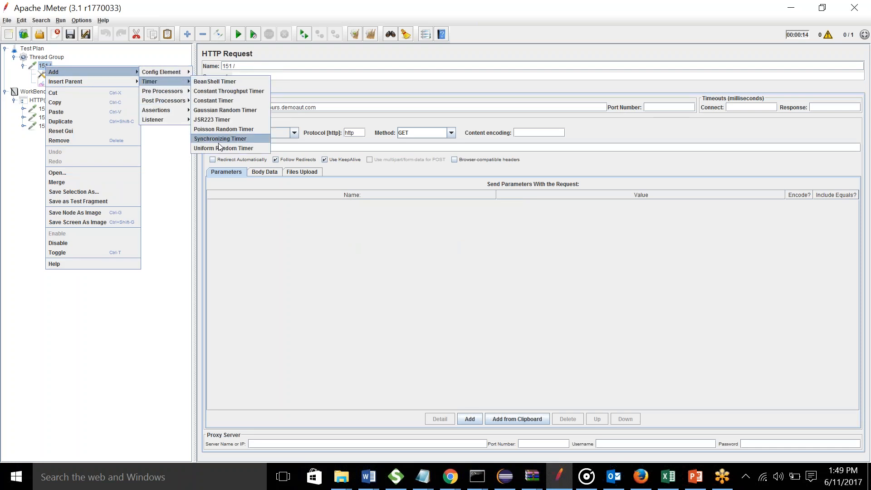
left_click(219, 110)
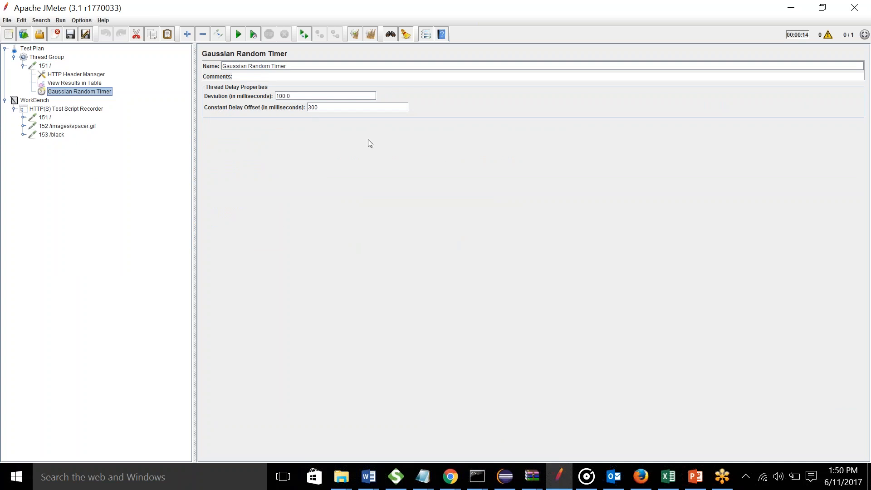
left_click(828, 180)
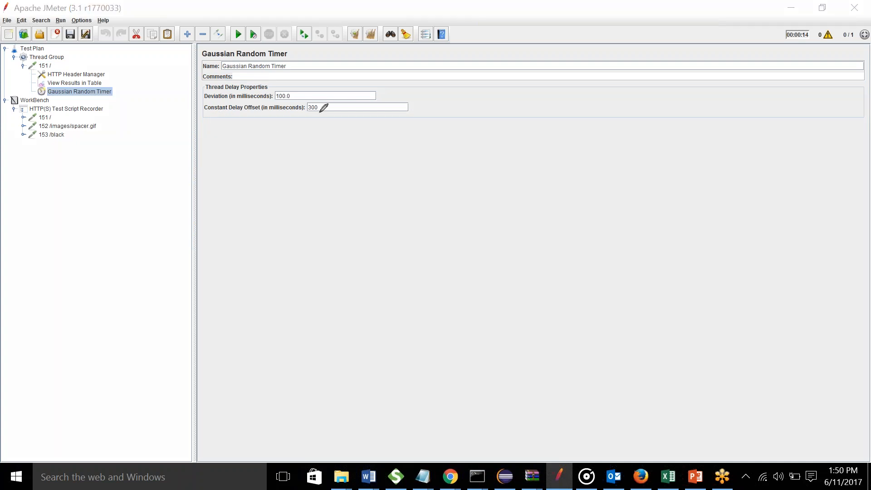
mouse_move(309, 156)
left_mouse_down()
mouse_move(317, 117)
mouse_move(308, 126)
mouse_move(326, 135)
mouse_move(303, 172)
mouse_move(336, 208)
left_mouse_up()
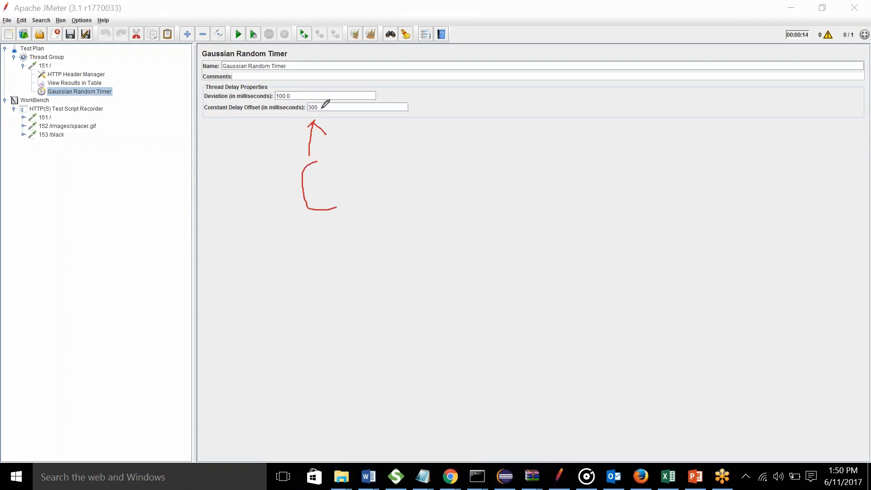
mouse_move(325, 105)
left_mouse_down()
mouse_move(303, 103)
mouse_move(298, 114)
mouse_move(321, 119)
mouse_move(324, 105)
left_mouse_up()
mouse_move(379, 94)
left_mouse_down()
mouse_move(465, 106)
mouse_move(443, 122)
left_mouse_up()
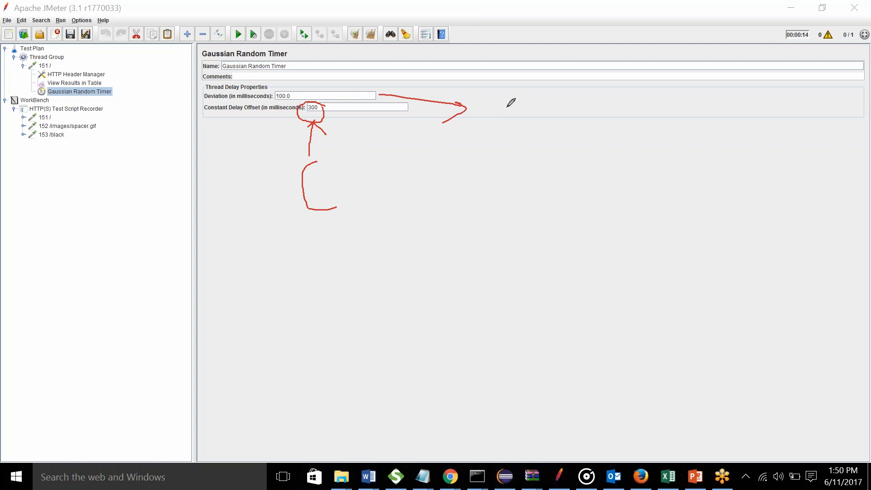
mouse_move(499, 102)
left_mouse_down()
mouse_move(548, 116)
mouse_move(565, 108)
left_mouse_up()
mouse_move(484, 180)
left_mouse_down()
mouse_move(491, 202)
mouse_move(473, 205)
mouse_move(526, 199)
mouse_move(519, 188)
left_mouse_up()
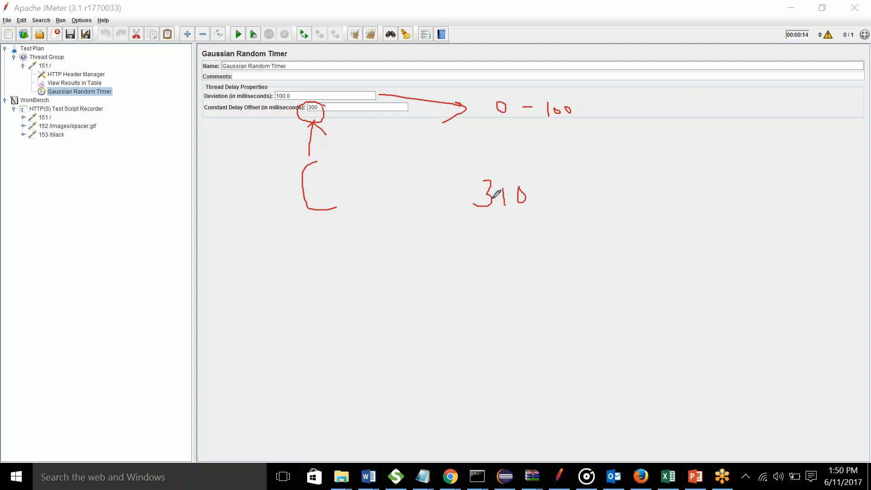
mouse_move(484, 230)
left_mouse_down()
mouse_move(498, 229)
mouse_move(506, 249)
mouse_move(481, 257)
left_mouse_up()
mouse_move(511, 230)
left_mouse_down()
mouse_move(527, 262)
mouse_move(544, 229)
mouse_move(531, 225)
left_mouse_up()
mouse_move(300, 90)
left_mouse_down()
mouse_move(316, 78)
mouse_move(318, 89)
left_mouse_up()
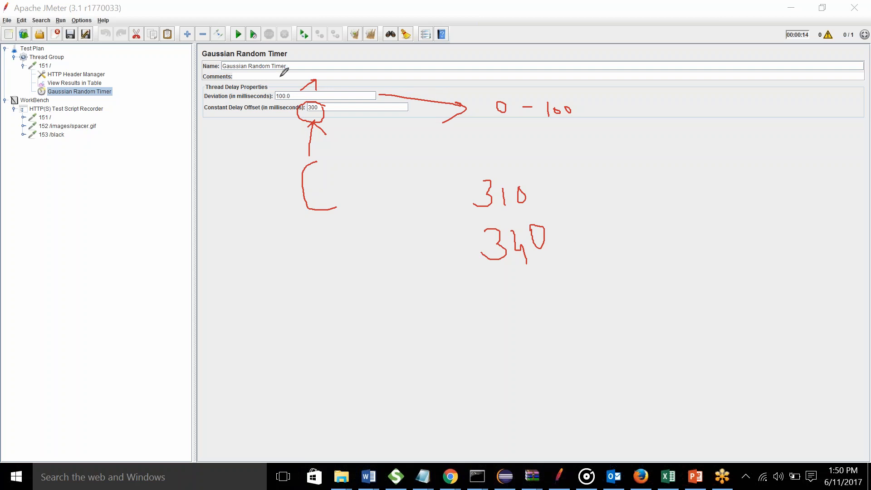
left_click(827, 269)
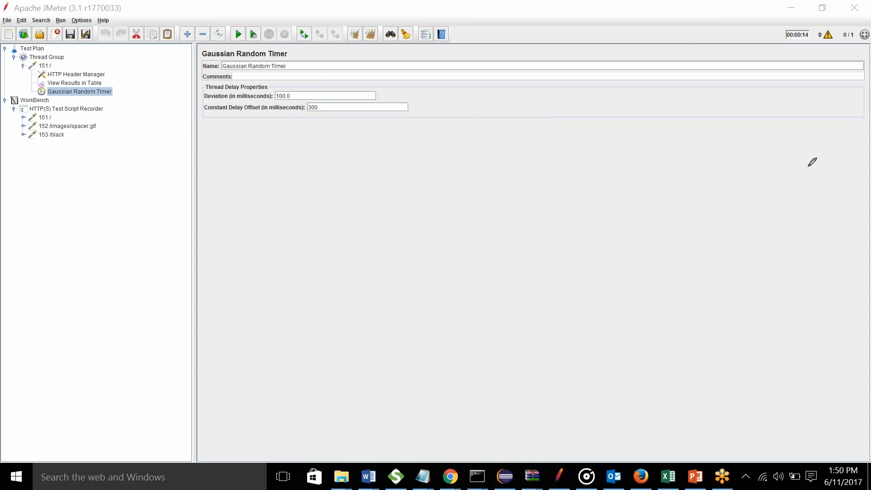
Step: Open View Results in Table and run the test with the Gaussian Random Timer, without saving the plan
left_click(68, 84)
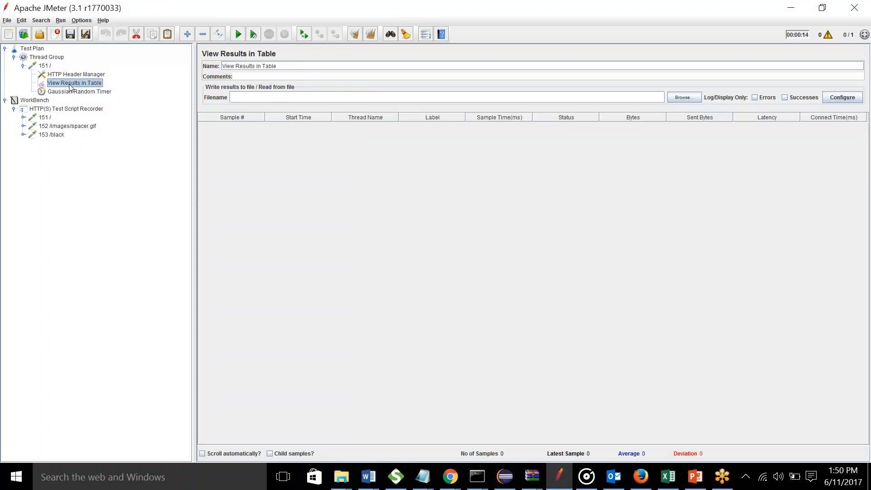
left_click(238, 34)
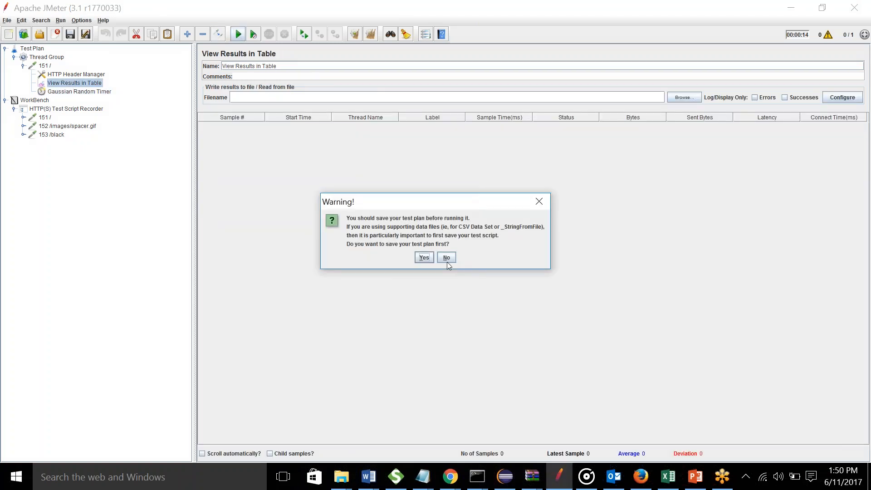
left_click(446, 258)
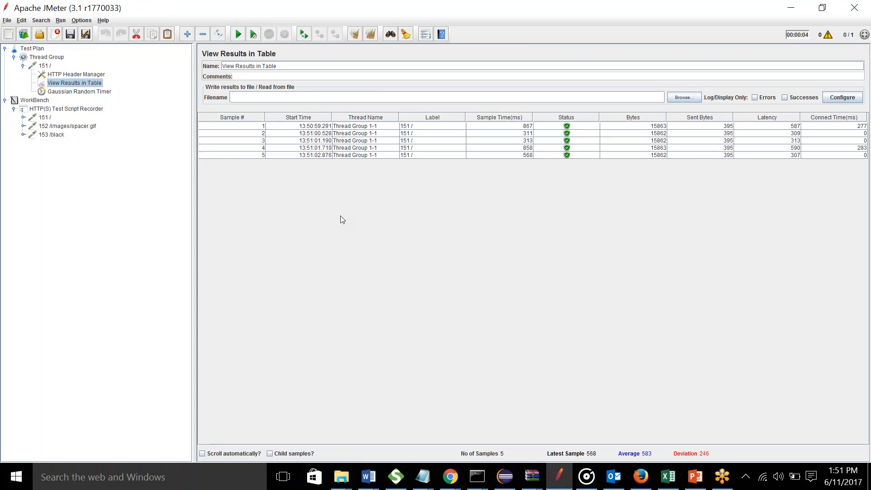
Step: Check the sample start times against the Gaussian Random Timer's settings and increase its constant delay offset
left_click(83, 92)
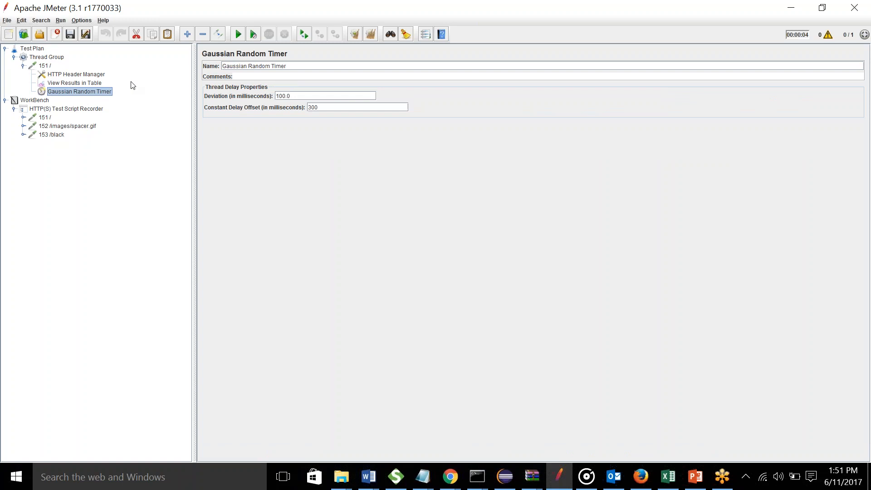
left_click(96, 83)
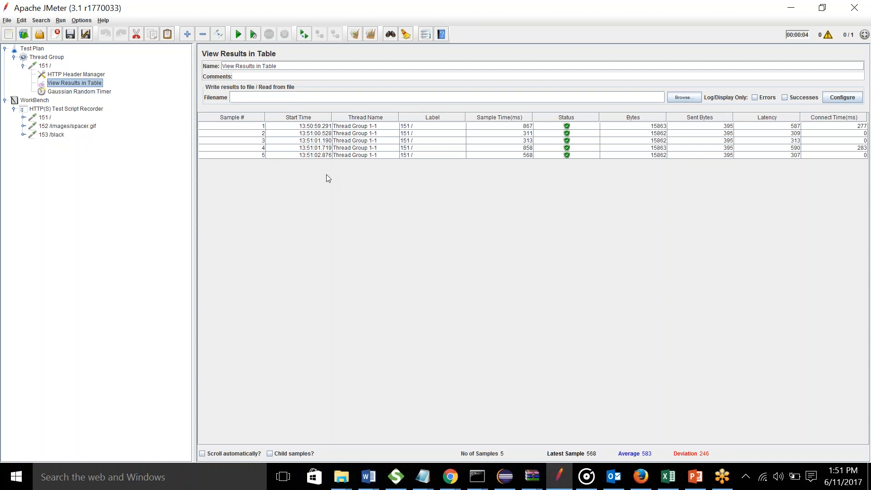
left_click(91, 92)
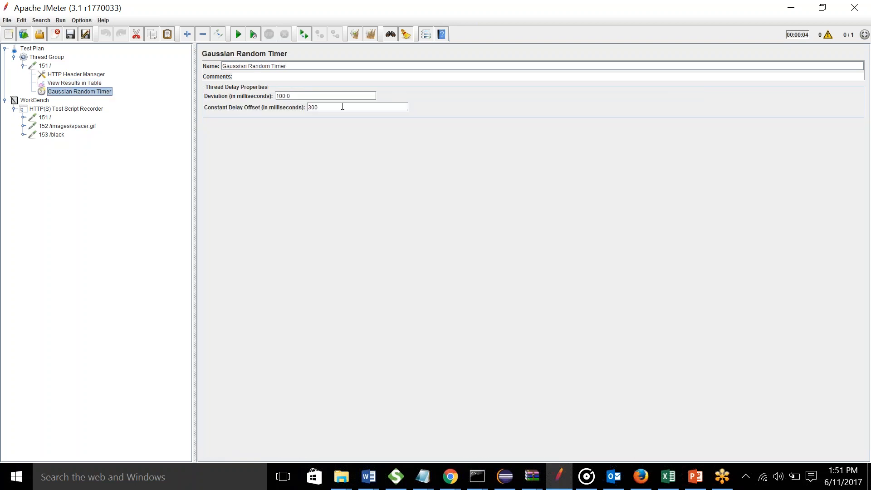
left_click(328, 107)
Step: Clear the results table and rerun the test with the changed Gaussian Random Timer offset, without saving the plan
left_click(74, 84)
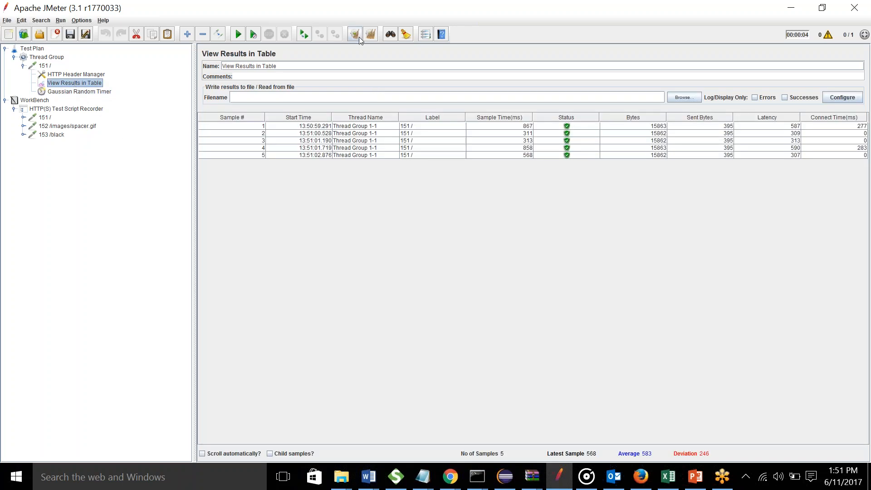
left_click(375, 34)
left_click(238, 34)
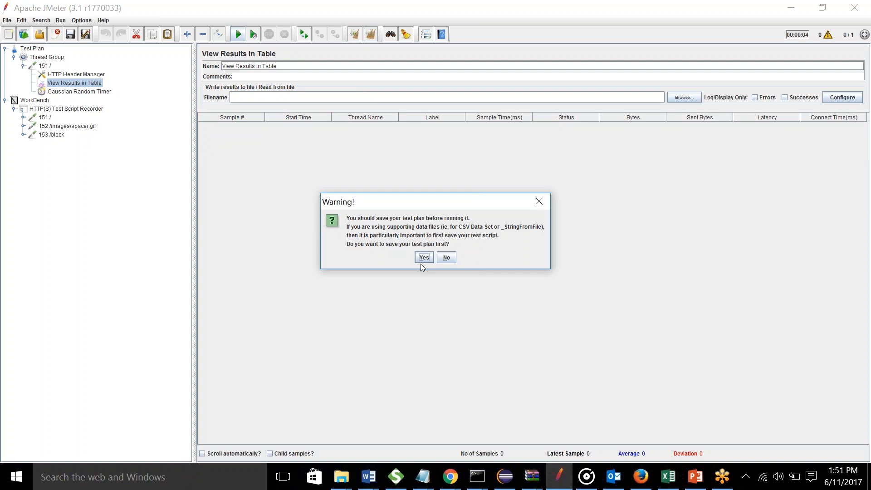
left_click(449, 260)
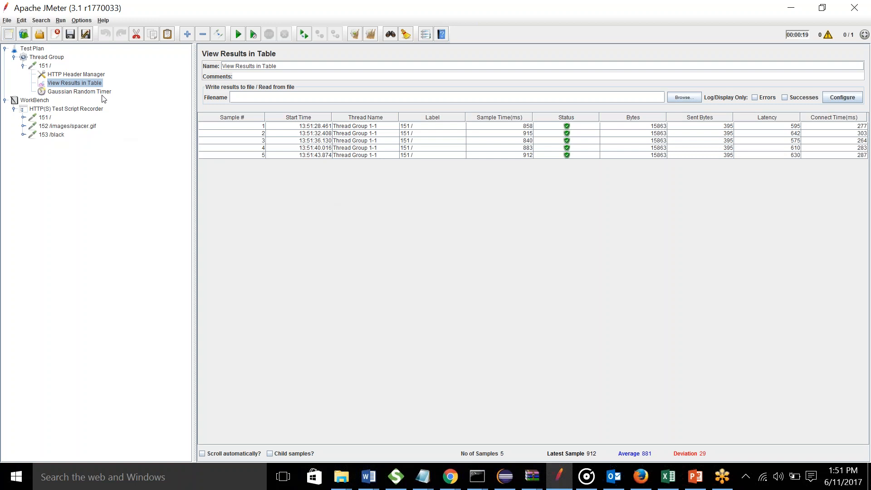
Step: Replace the Gaussian Random Timer under the "151 /" request in the Thread Group with a Poisson Random Timer
left_click(88, 92)
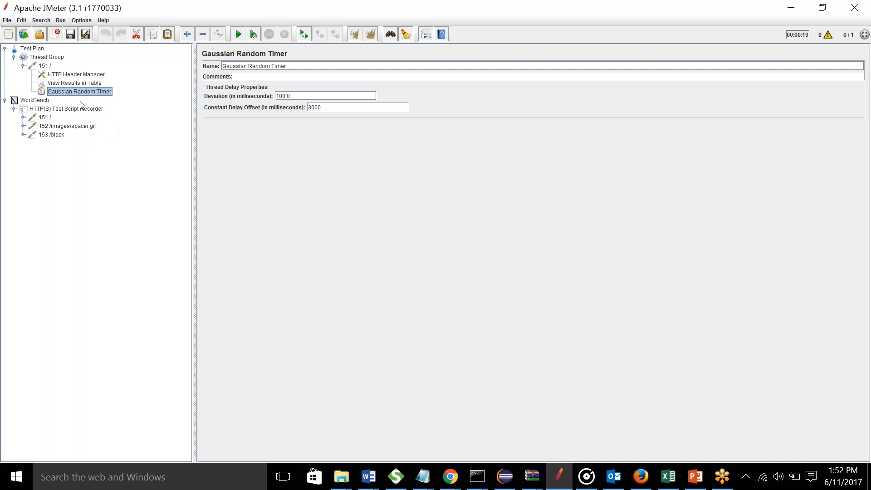
right_click(71, 90)
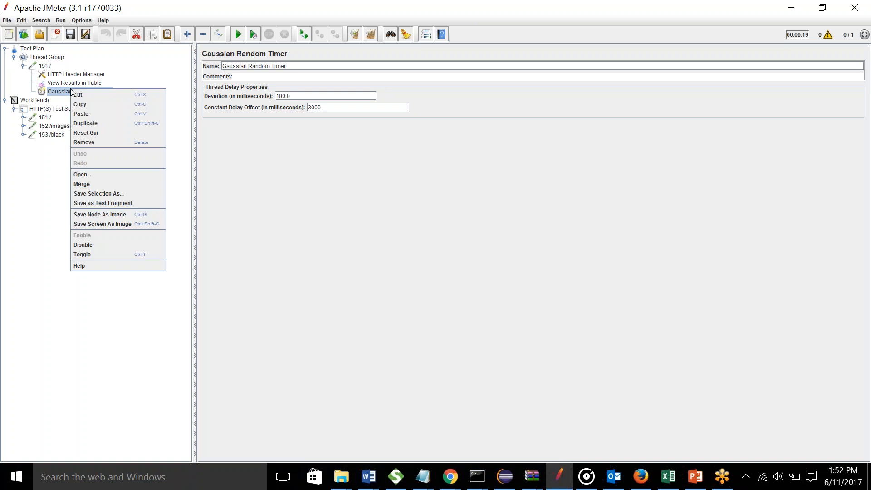
left_click(89, 143)
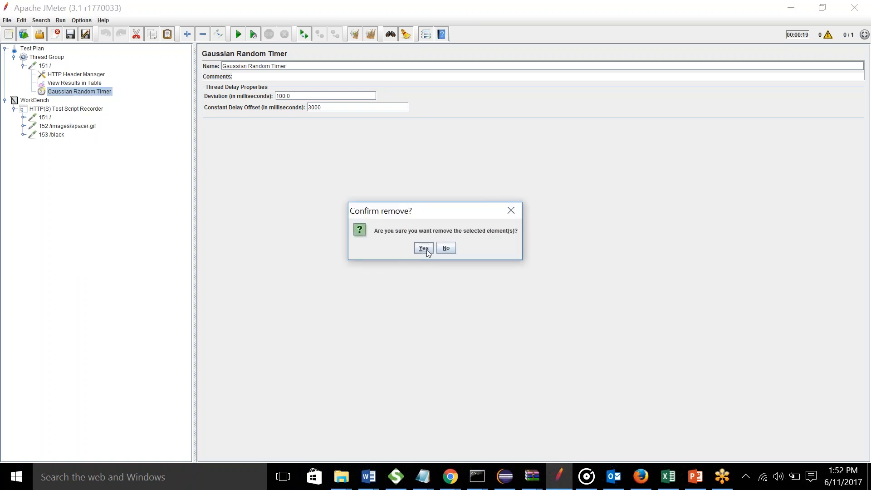
left_click(423, 248)
right_click(50, 66)
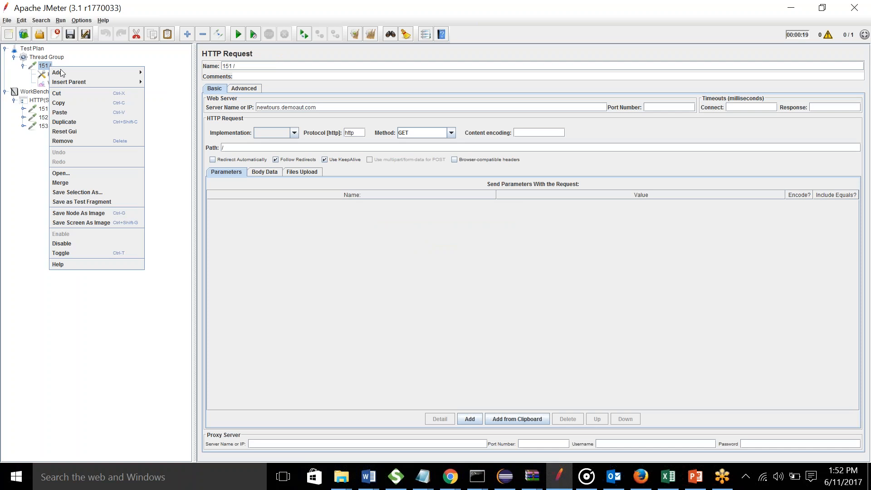
mouse_move(137, 73)
mouse_move(168, 82)
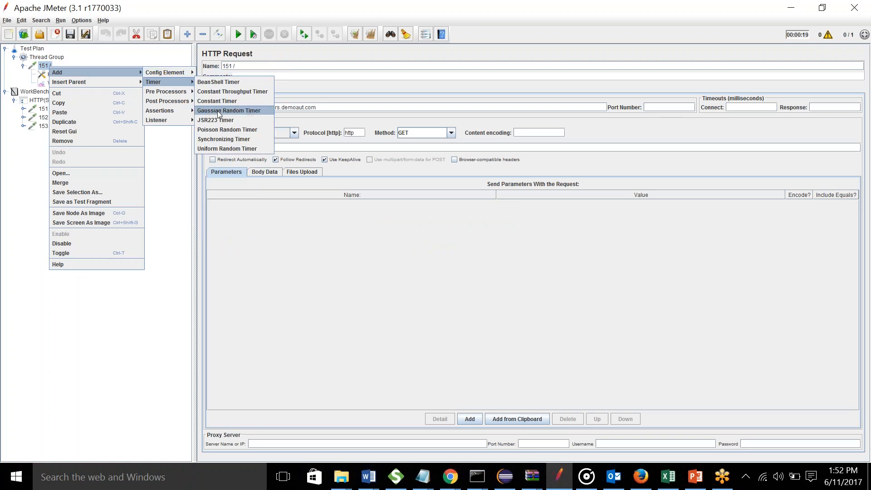
left_click(225, 131)
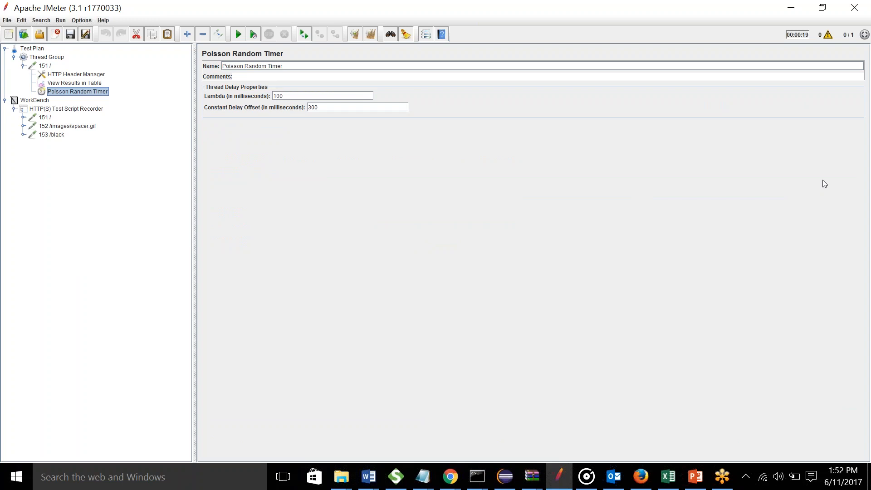
Step: Set the Poisson Random Timer's constant delay offset to 2000 milliseconds
mouse_move(315, 122)
left_mouse_down()
mouse_move(320, 105)
mouse_move(308, 128)
mouse_move(322, 128)
mouse_move(334, 191)
left_mouse_up()
left_click_drag(285, 94, 357, 87)
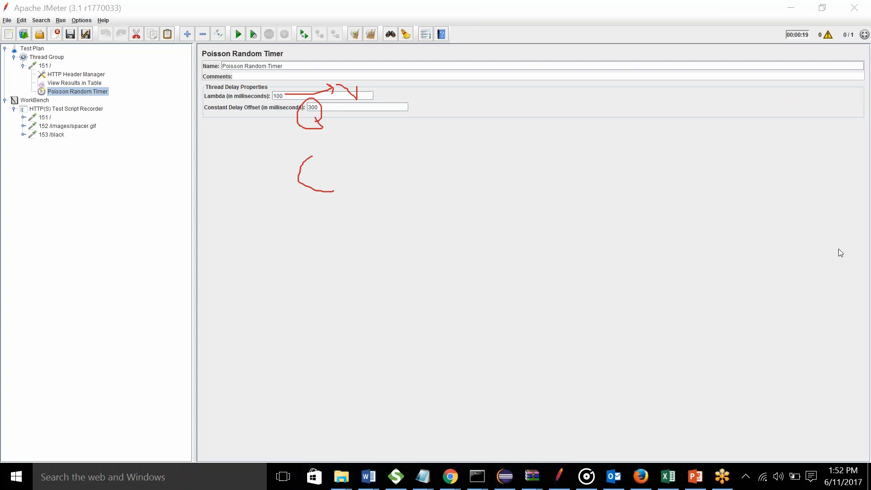
left_click(829, 269)
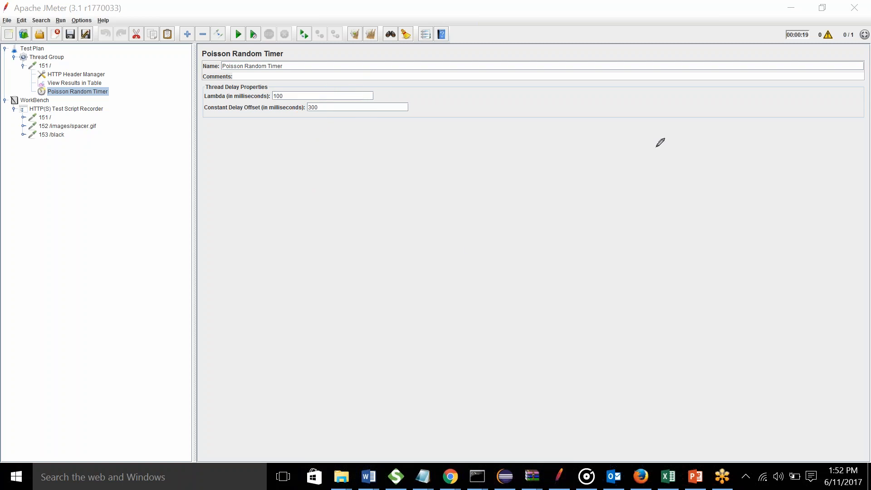
left_click(309, 96)
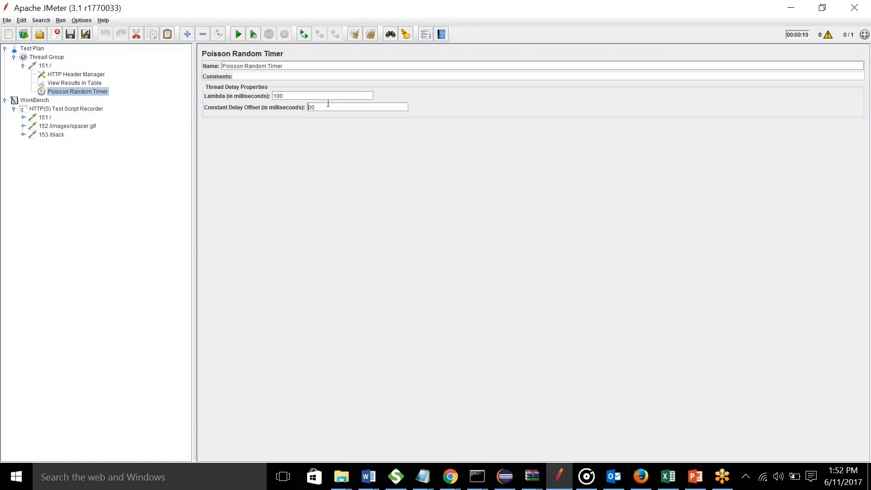
type("0")
Step: Clear the results table and run the test with the Poisson Random Timer, without saving the plan
left_click(81, 84)
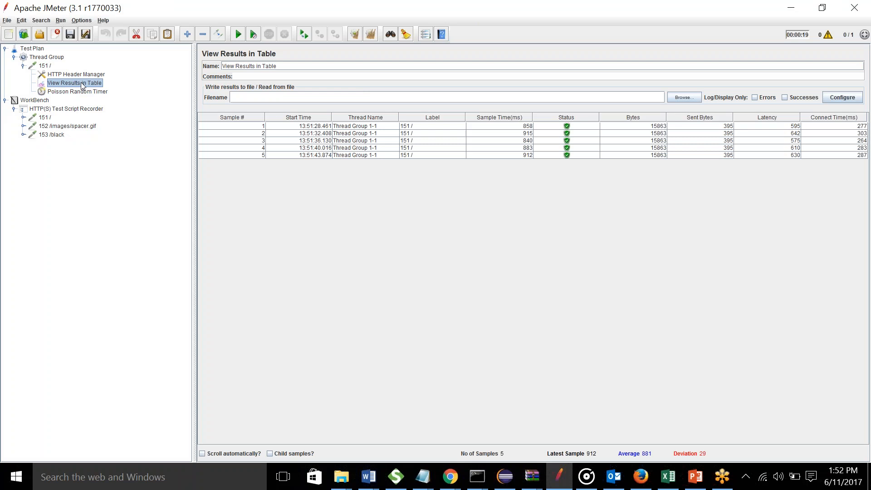
left_click(370, 34)
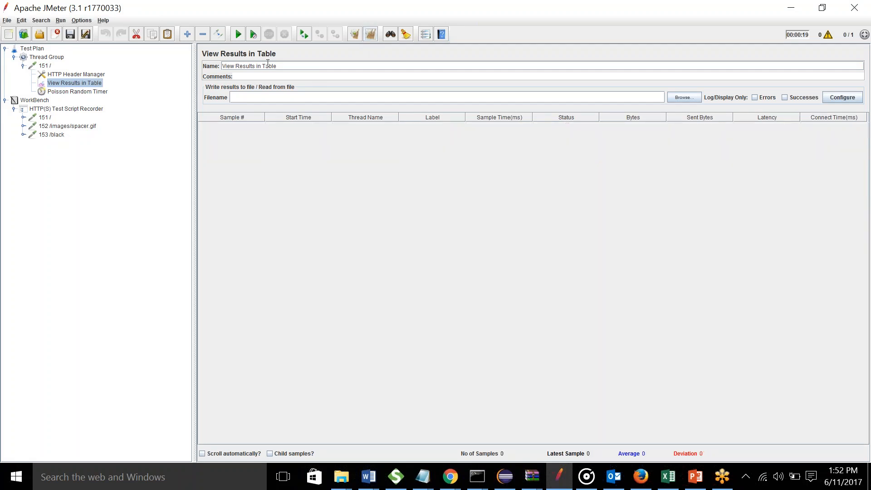
left_click(239, 35)
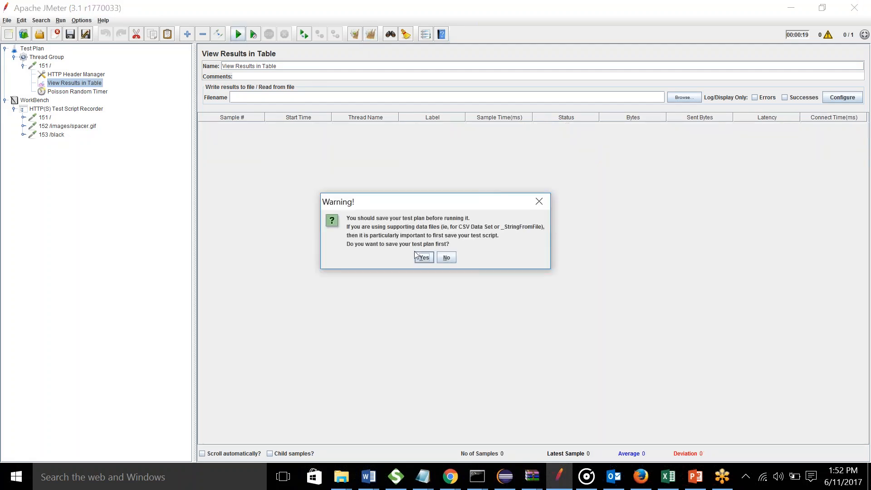
left_click(447, 260)
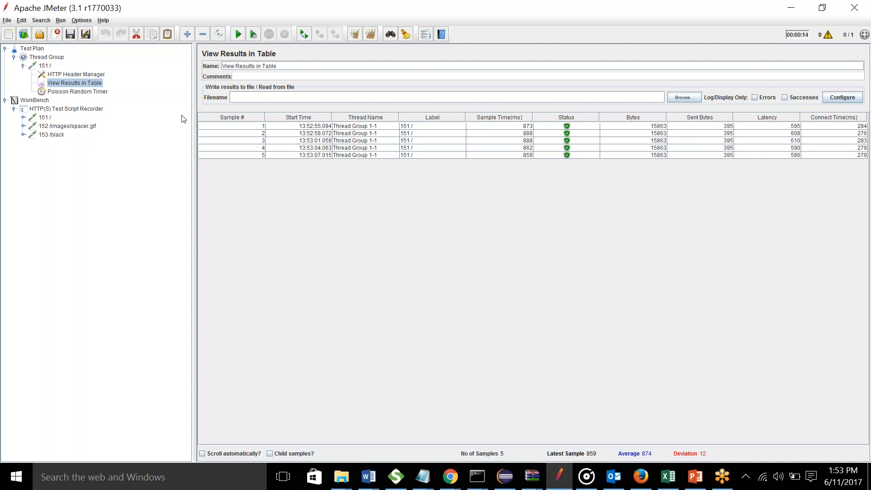
Step: Review the Poisson Random Timer's settings and remove the timer from the "151 /" request
left_click(90, 92)
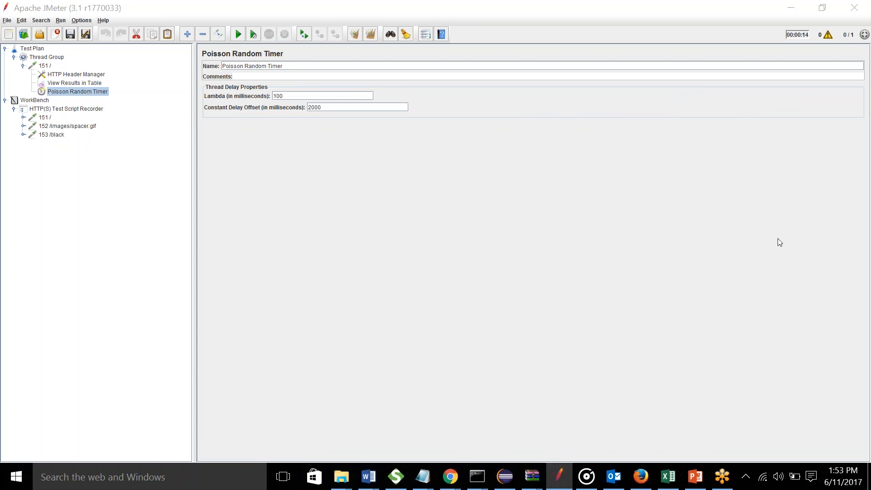
right_click(83, 93)
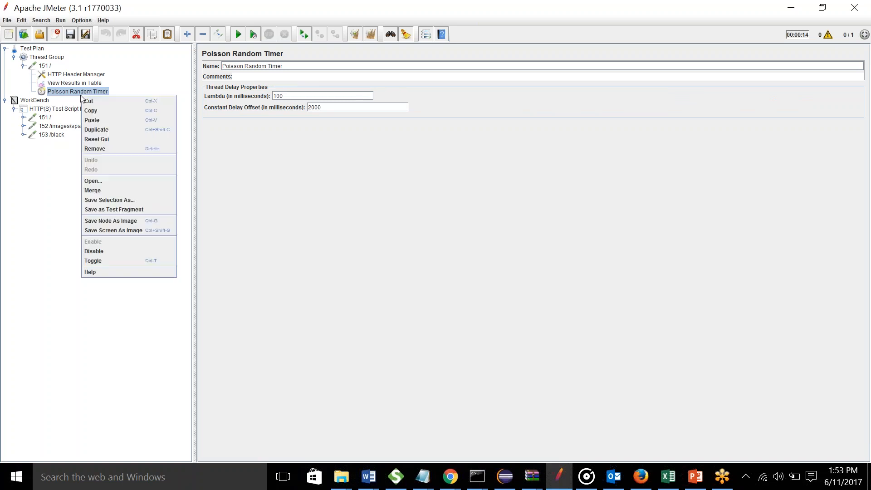
left_click(106, 153)
left_click(423, 249)
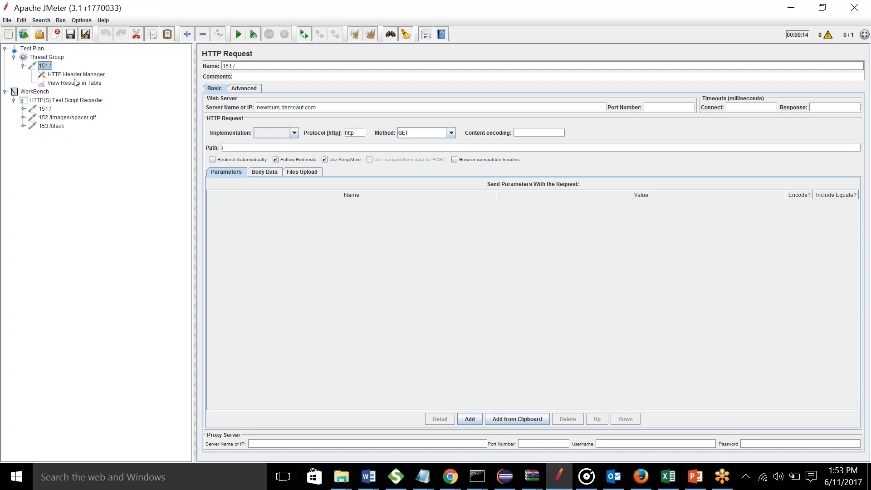
Step: Add a Test Action sampler to the Thread Group
right_click(48, 67)
mouse_move(113, 72)
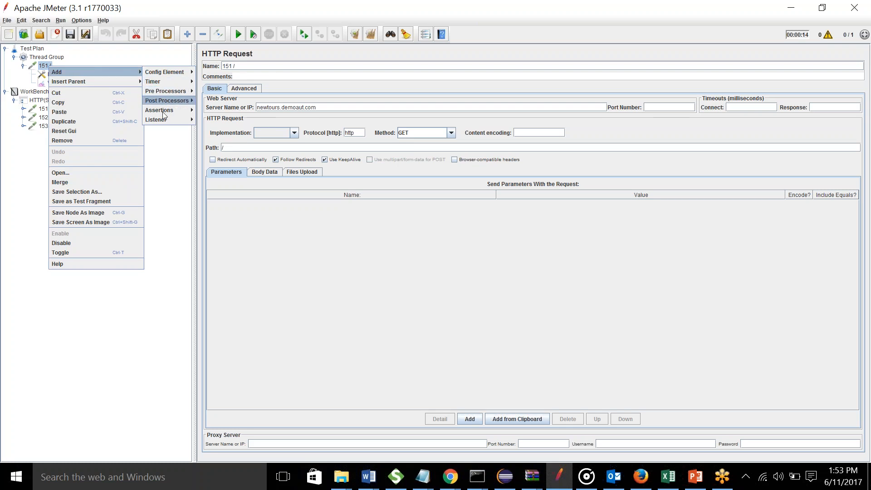
left_click(59, 58)
right_click(59, 58)
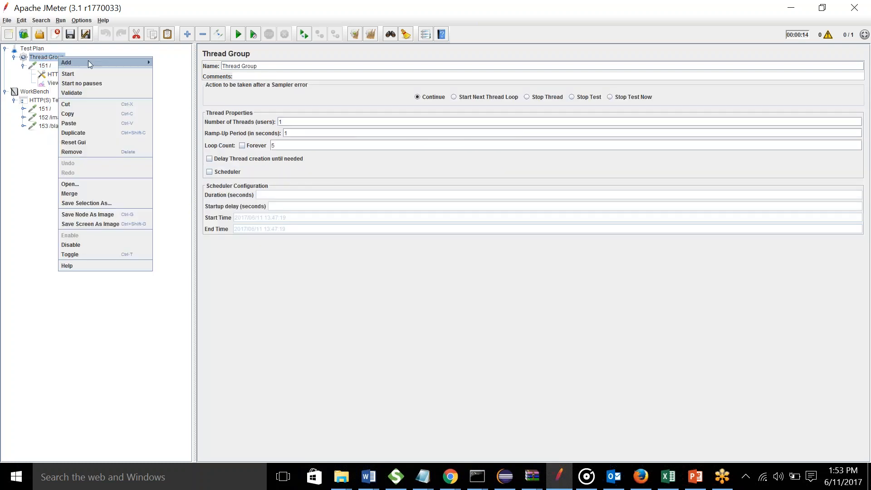
mouse_move(113, 62)
mouse_move(190, 100)
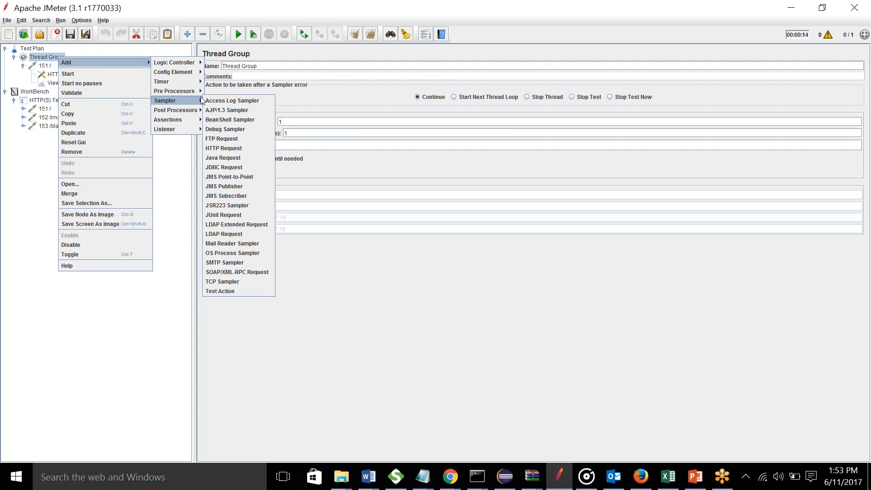
left_click(214, 291)
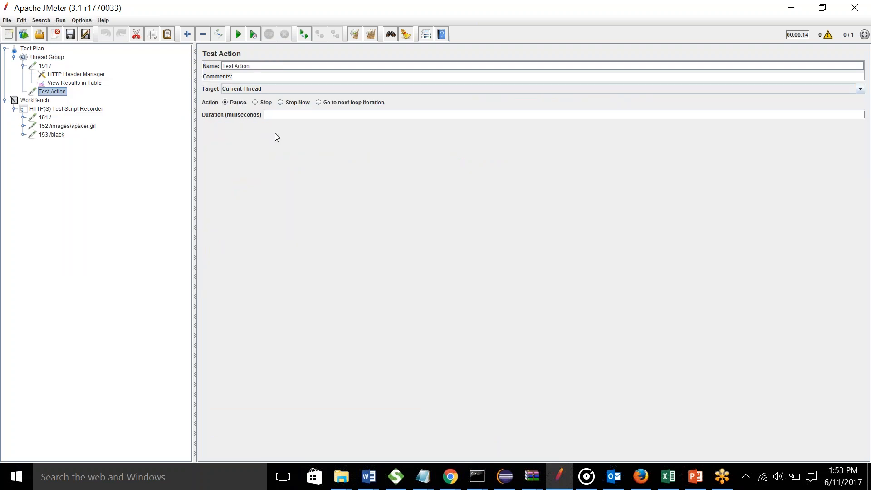
Step: Set the Test Action to target All Threads with a pause duration of 3000 milliseconds
left_click(274, 87)
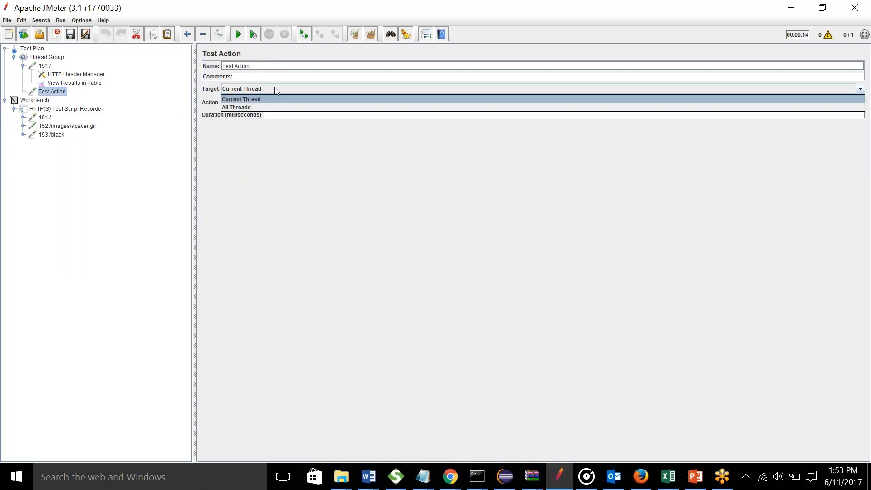
left_click(255, 108)
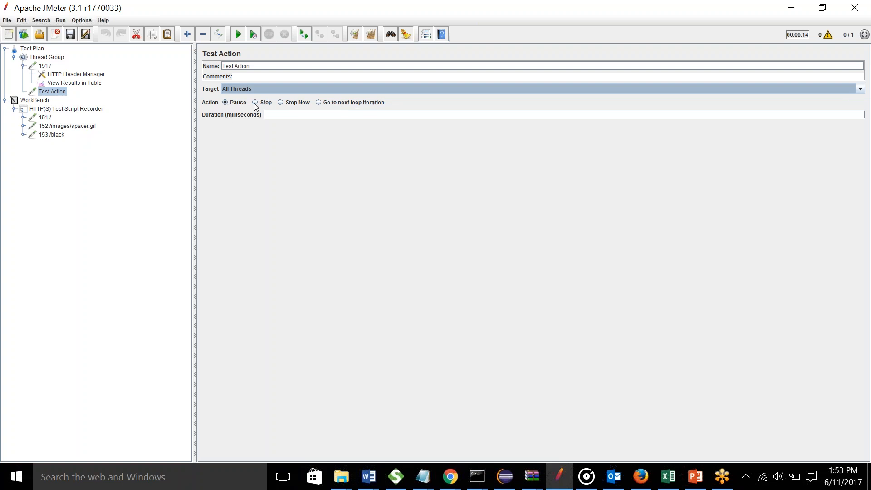
left_click(288, 114)
type("3000")
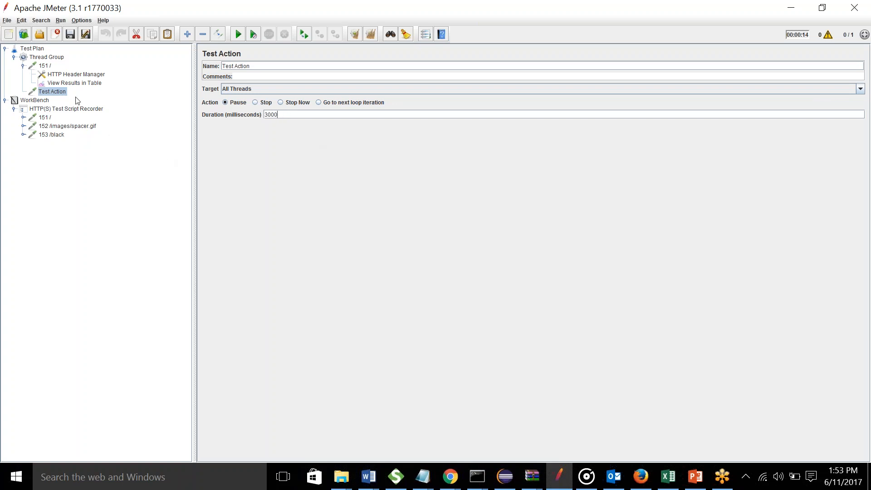
Step: Clear the results table and run the test with the Test Action pause, without saving the plan
left_click(77, 84)
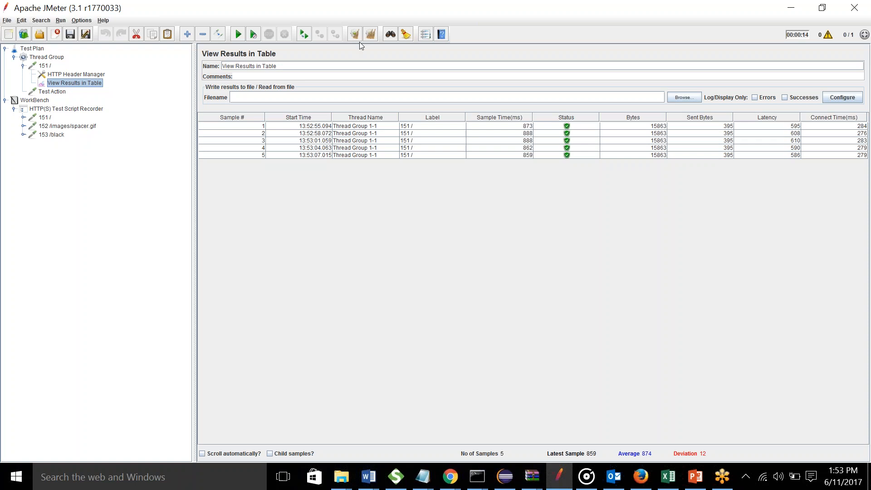
left_click(45, 91)
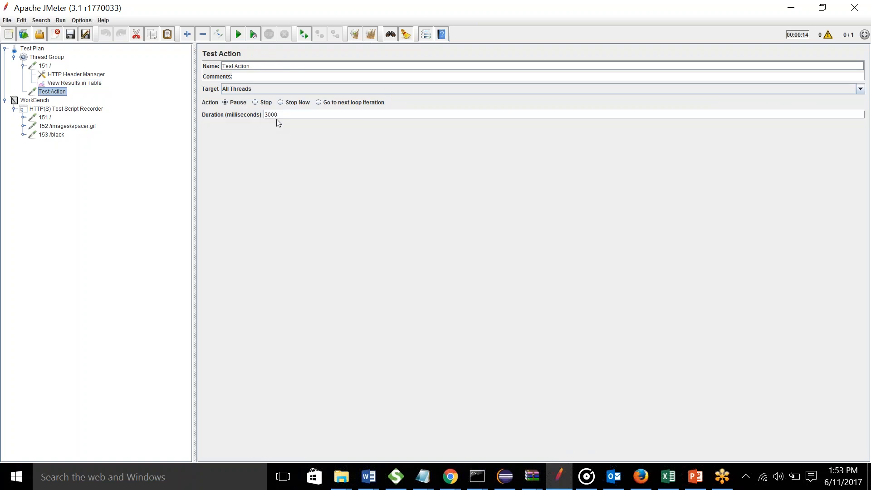
left_click(67, 83)
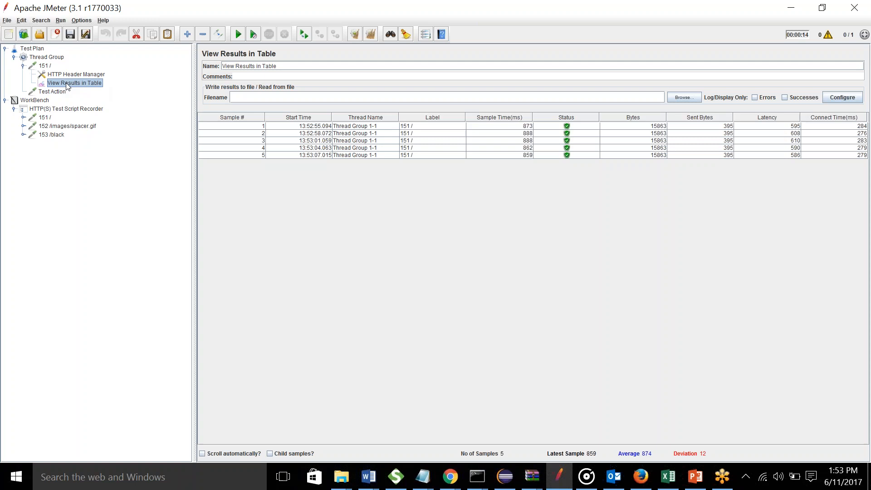
left_click(372, 37)
left_click(238, 35)
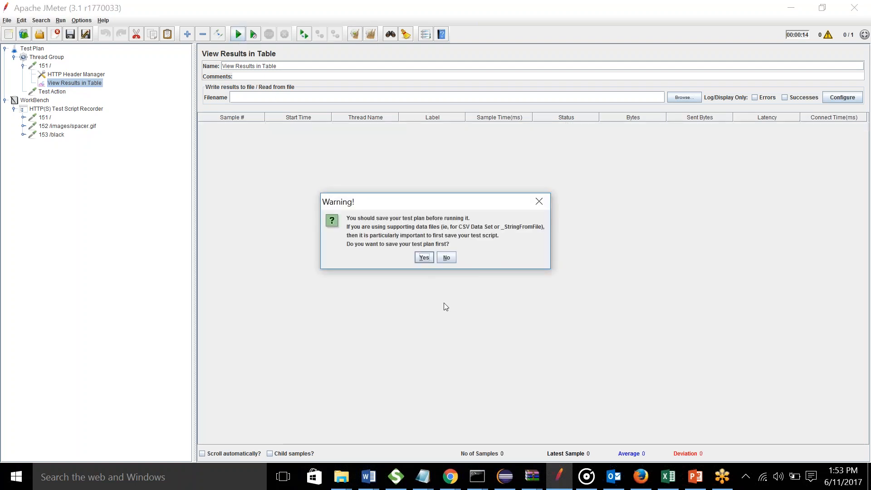
left_click(446, 258)
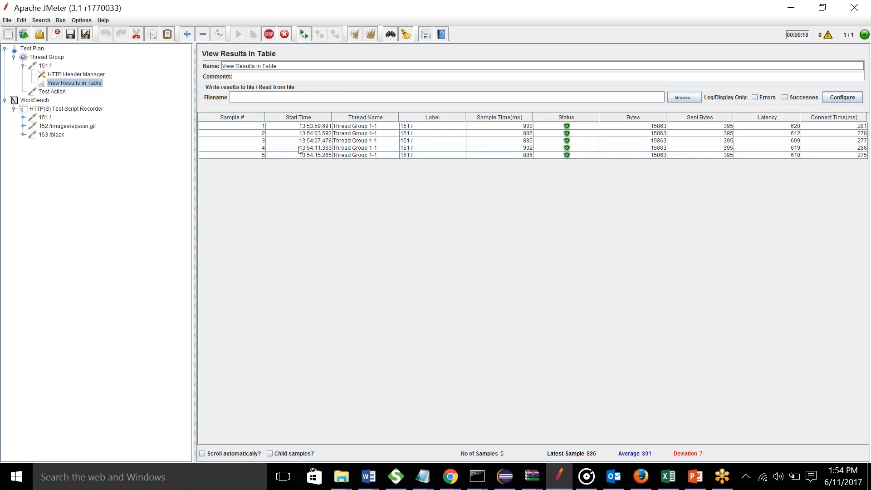
Step: Check the Test Action's pause duration against the sample start times
left_click(52, 92)
double_click(283, 114)
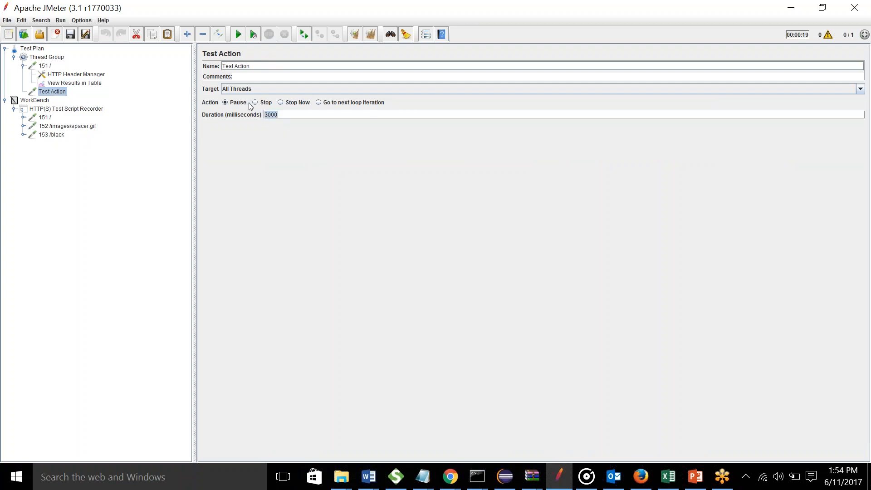